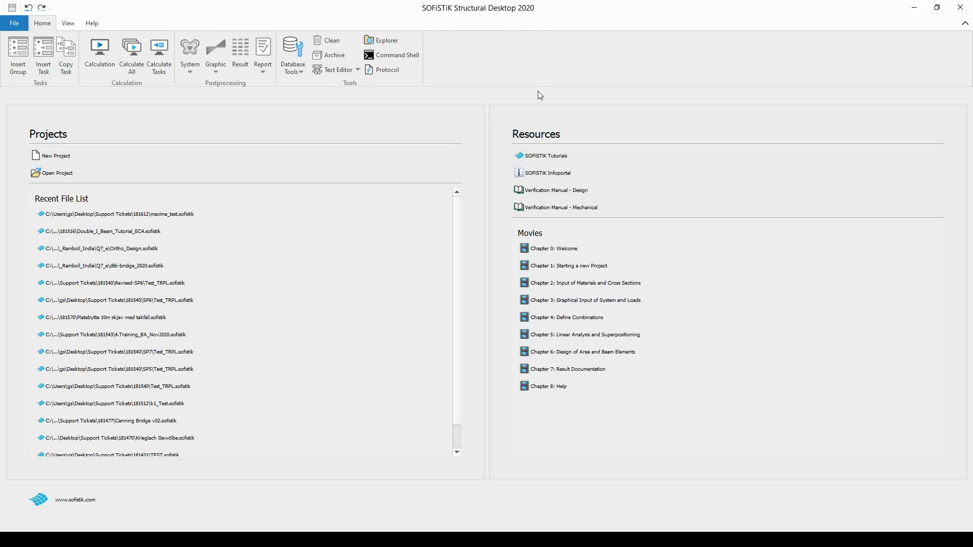
Step: Open SOFiSTiK Tutorials from the start page's Resources section
click(562, 159)
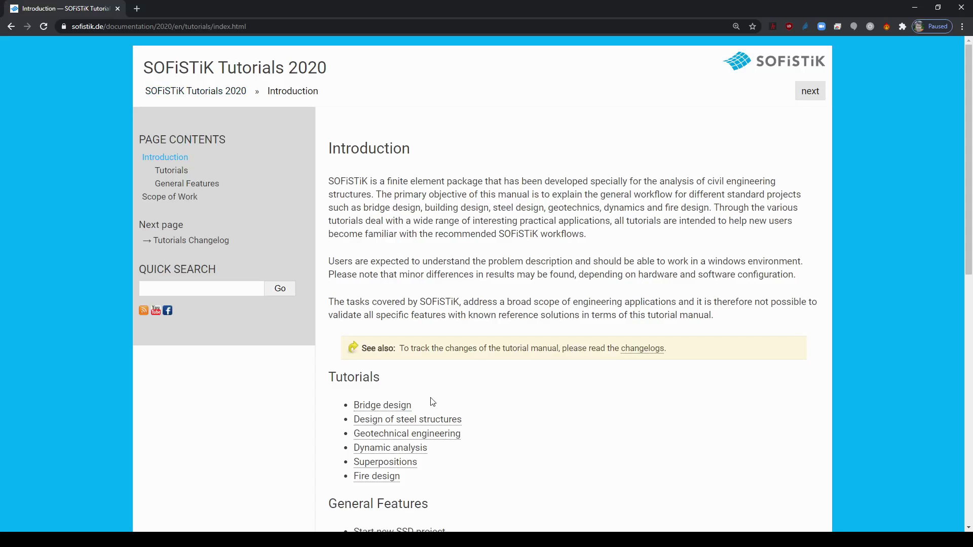
Step: Open the Post Tensioned Concrete Beam Bridge tutorial under Bridge design
click(404, 411)
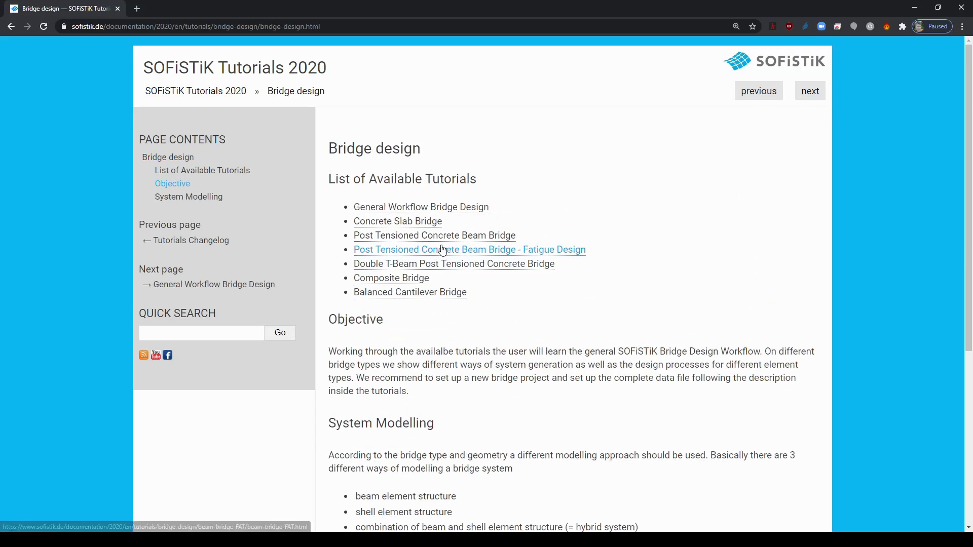
click(482, 242)
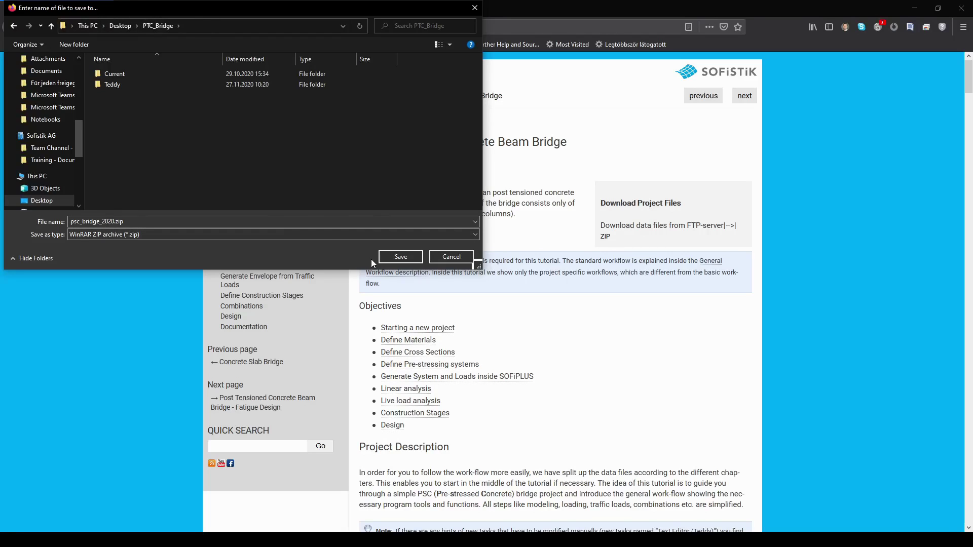
Step: Save psc_bridge_2020.zip into PTC_Bridge and extract it there
click(385, 258)
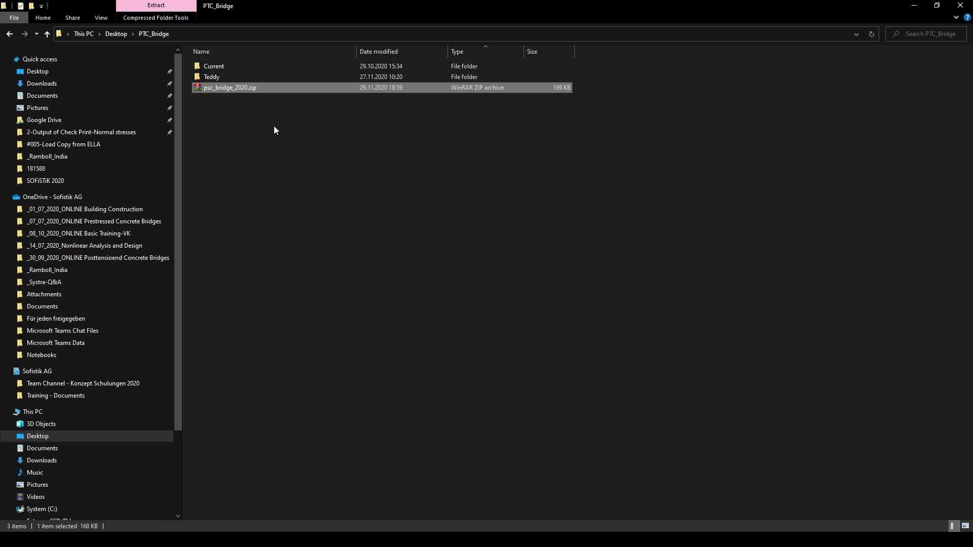
right_click(241, 89)
click(201, 162)
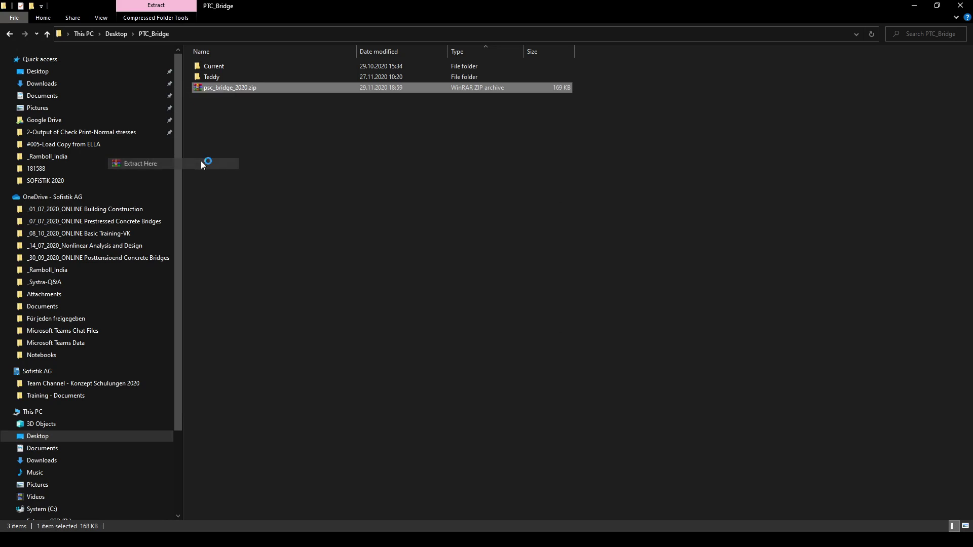
Step: Open PSC_Bridge_2020.sofistik in Structural Desktop
click(238, 202)
click(245, 111)
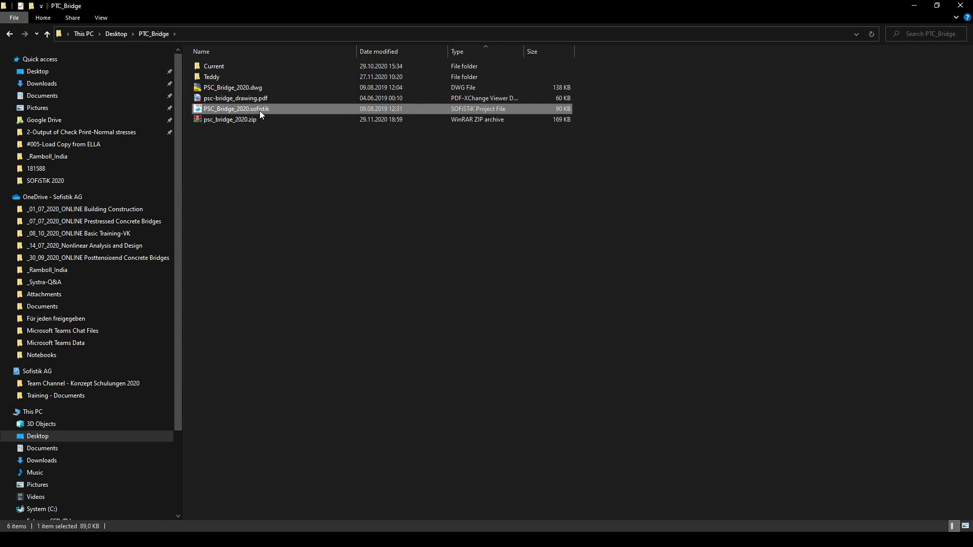
double_click(261, 111)
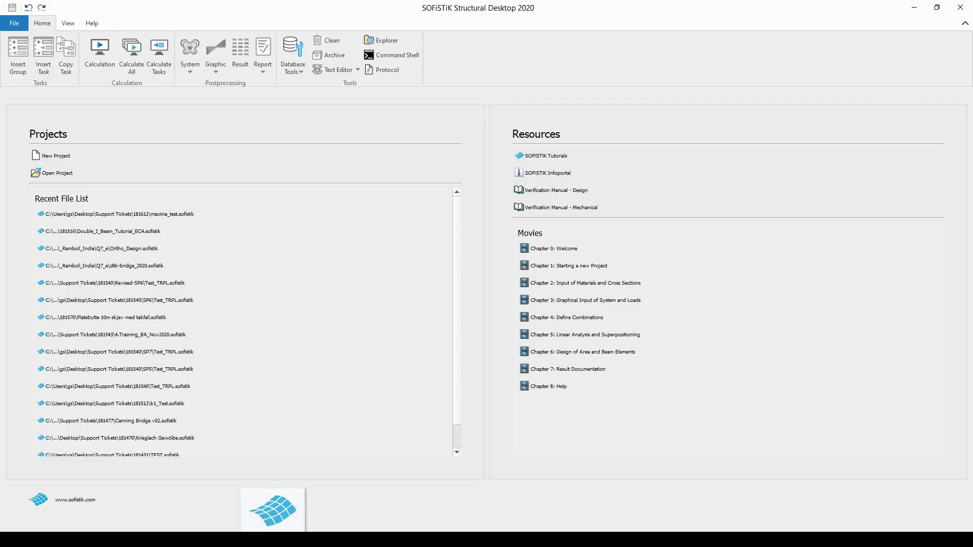
drag(274, 527, 294, 361)
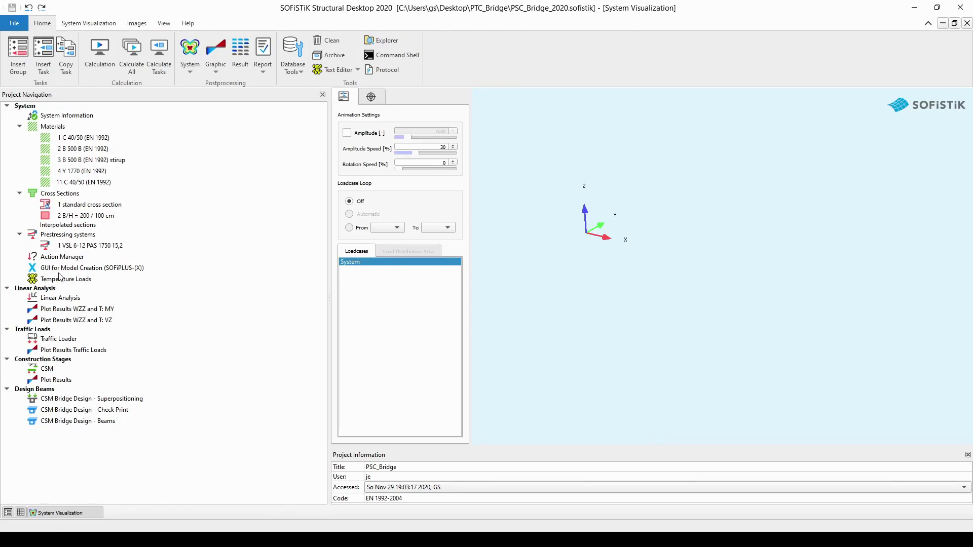
Step: Launch SOFiPLUS-X from the 'GUI for Model Creation (SOFiPLUS-(X))' task
double_click(105, 268)
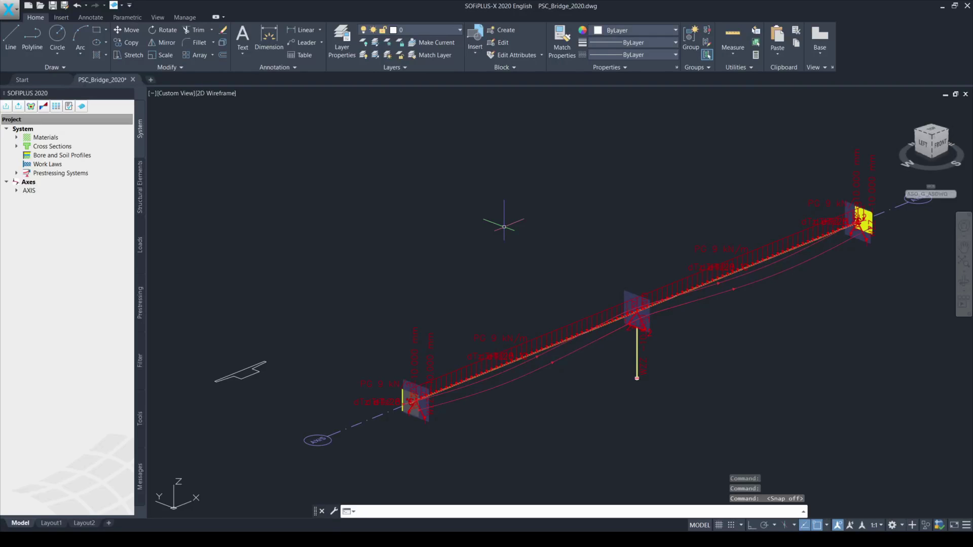
Step: Export the entire meshed system with system and loads to the calculation model
key(F10)
key(F10)
key(F9)
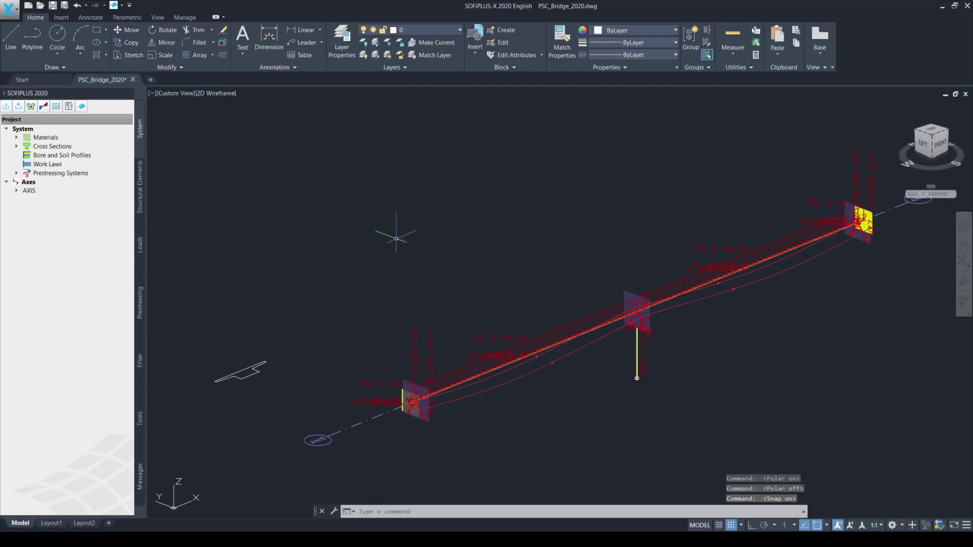
click(19, 108)
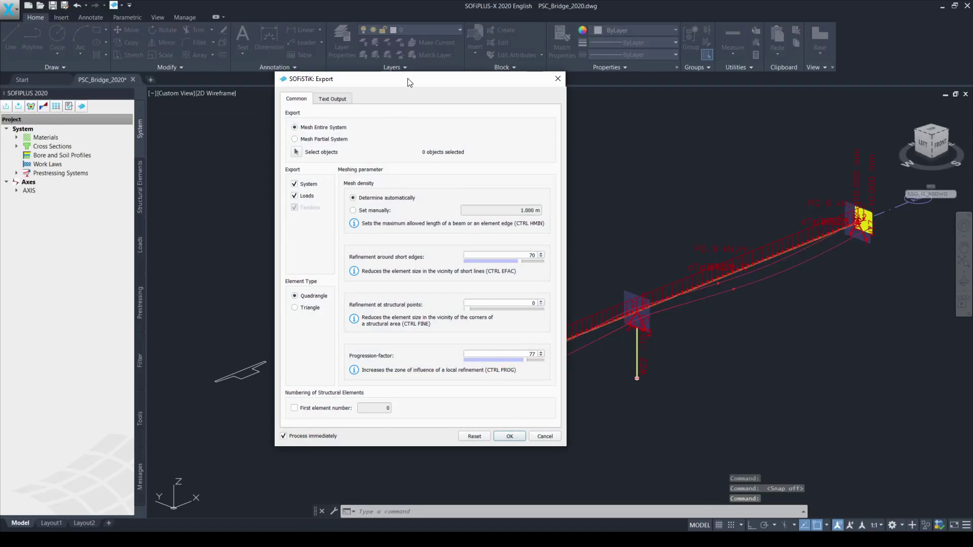
click(510, 437)
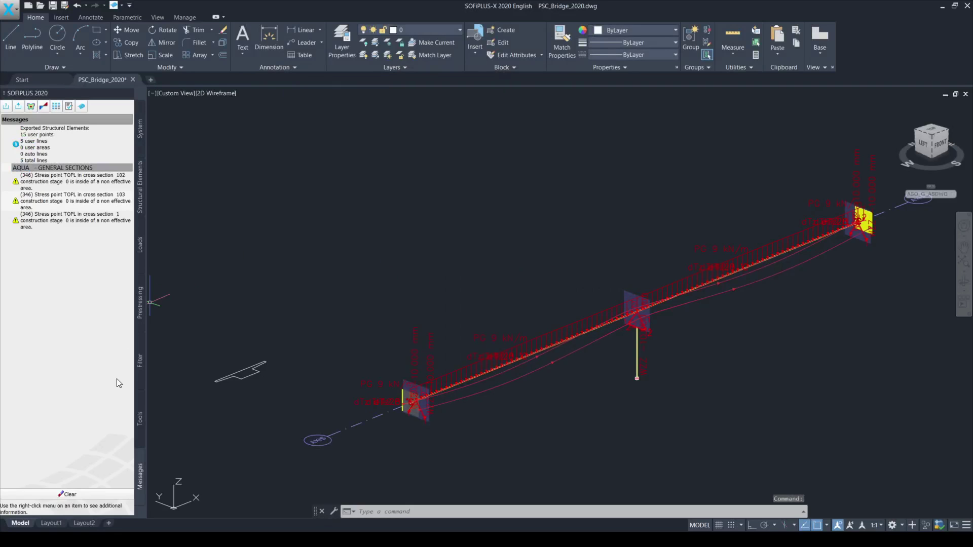
key(F9)
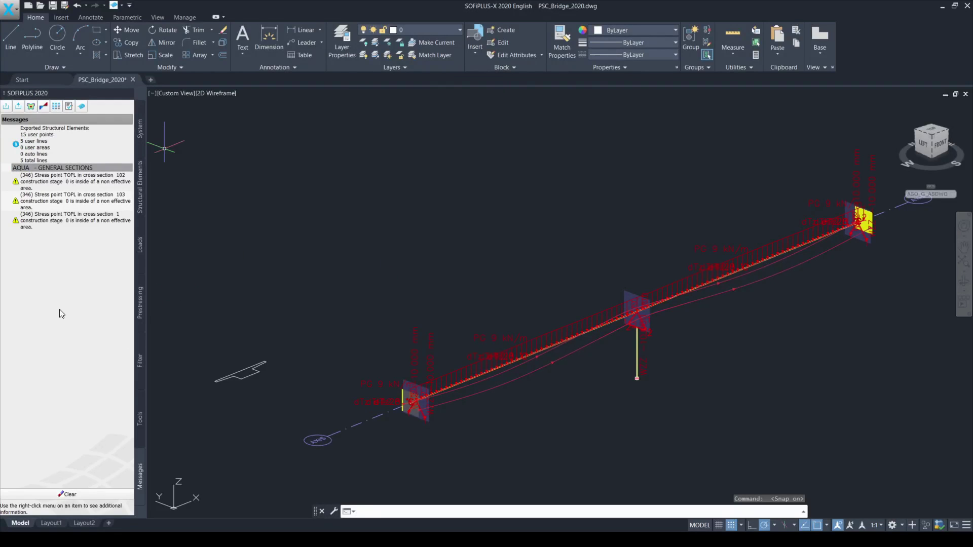
key(F10)
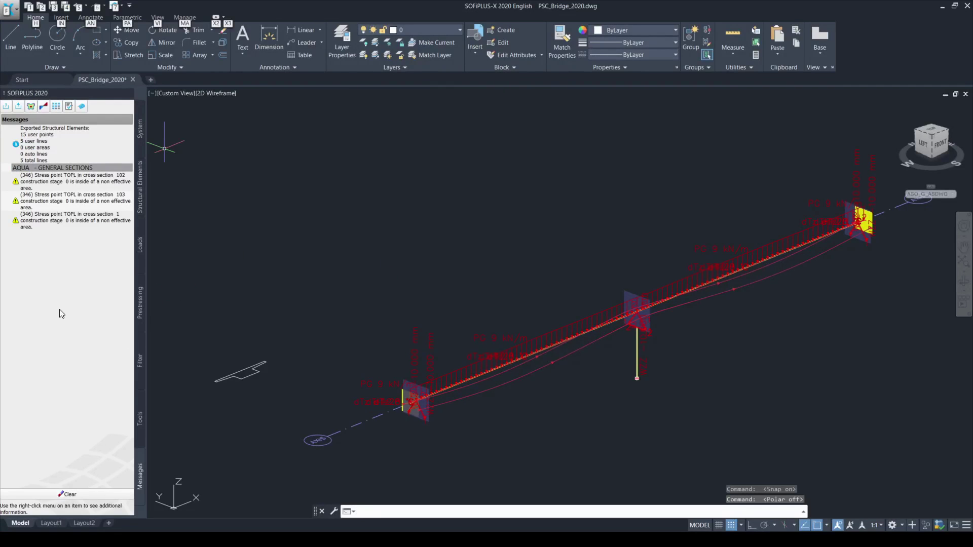
key(F9)
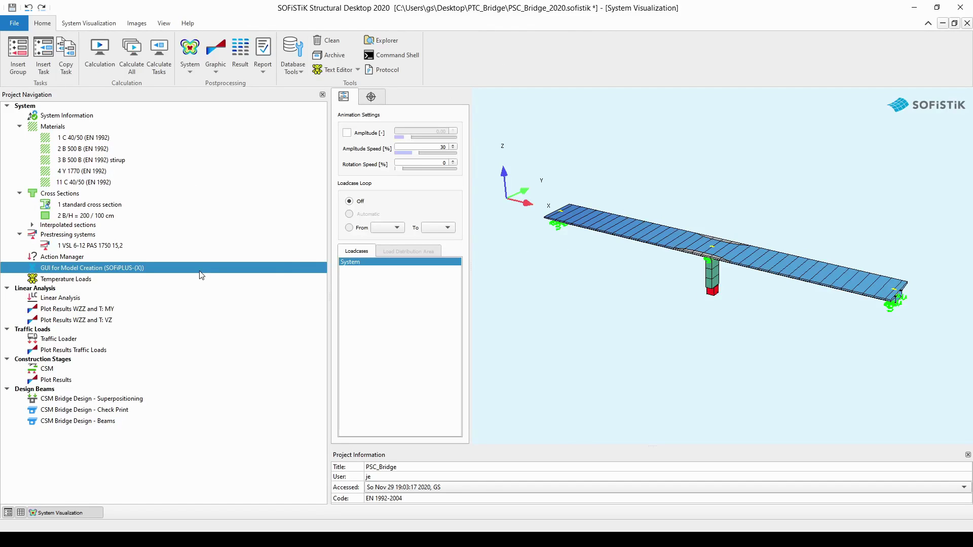
Step: Delete the Temperature Loads task and the Construction Stages and Design Beams groups
click(89, 282)
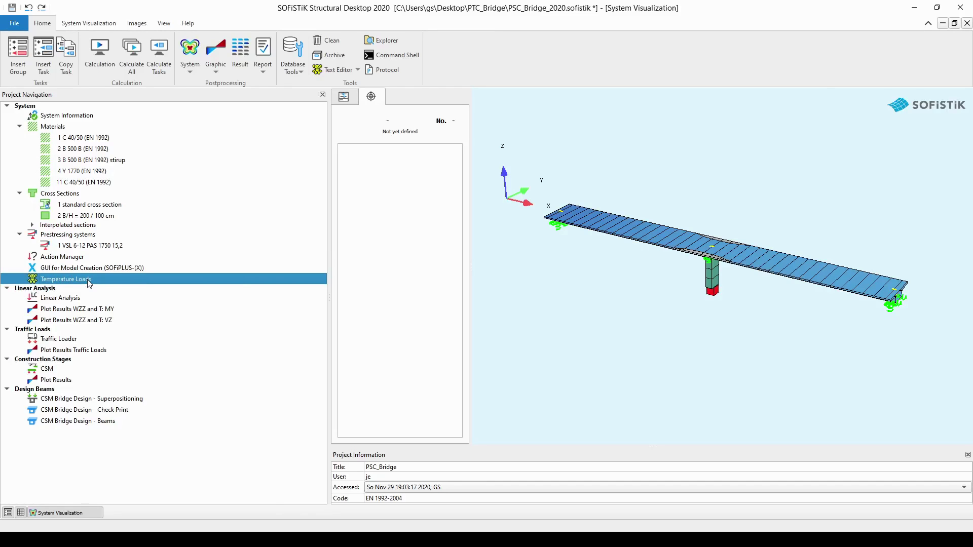
right_click(88, 283)
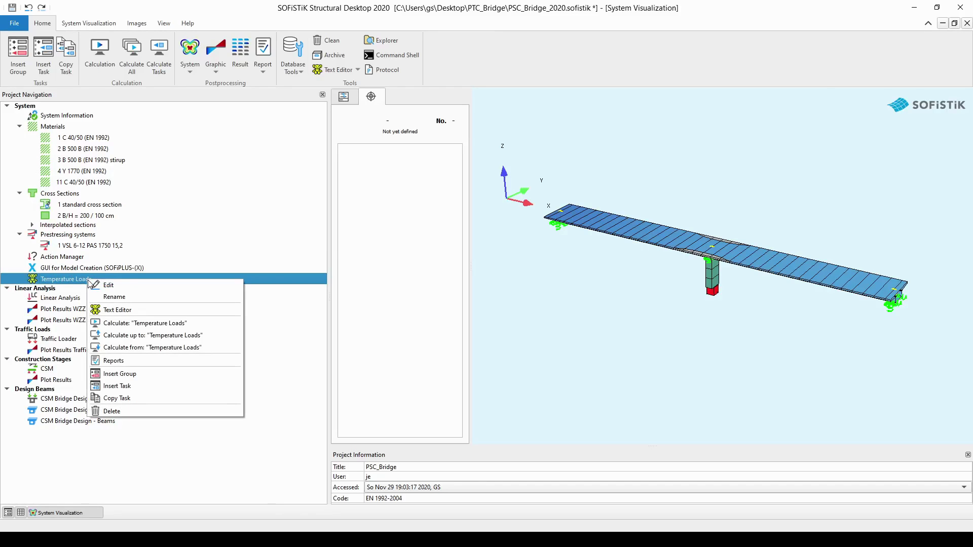
click(119, 411)
click(482, 286)
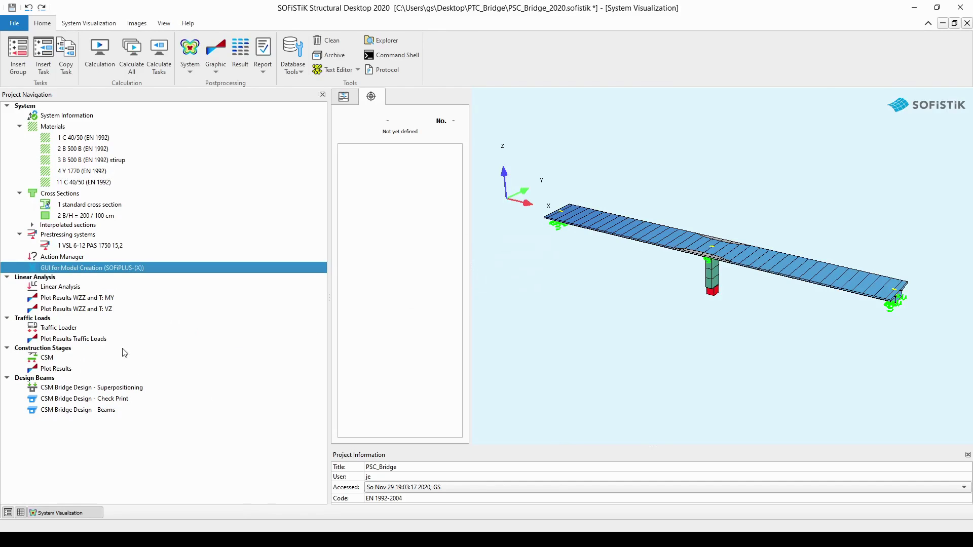
click(66, 350)
right_click(67, 355)
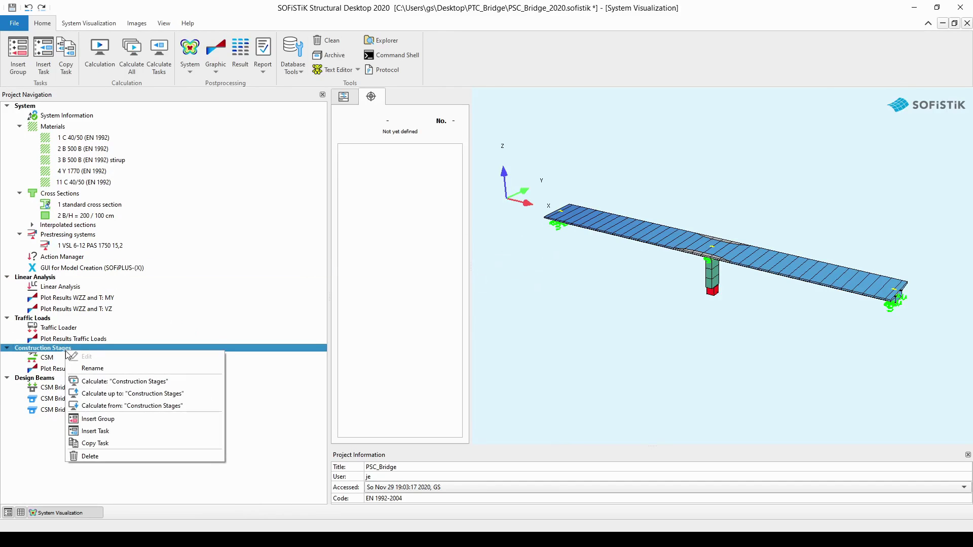
click(108, 457)
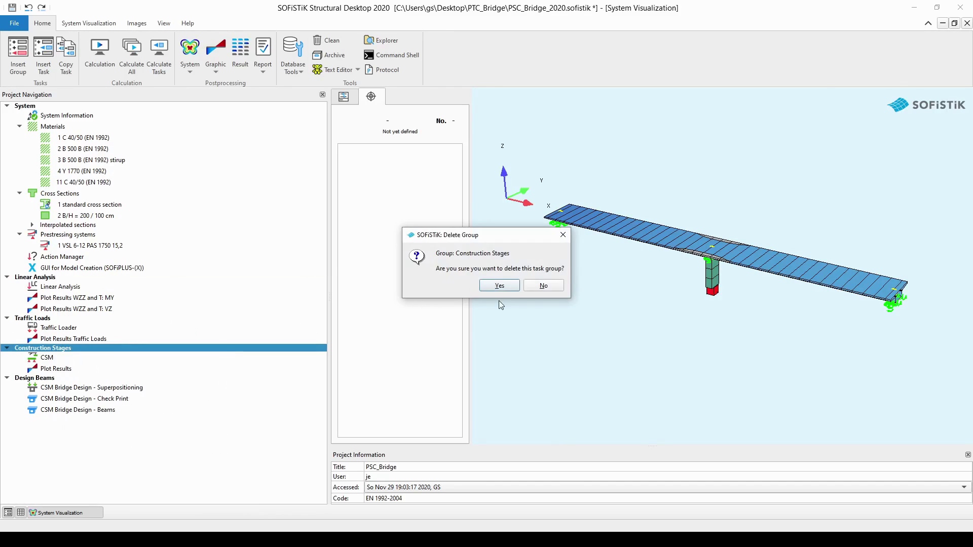
click(508, 287)
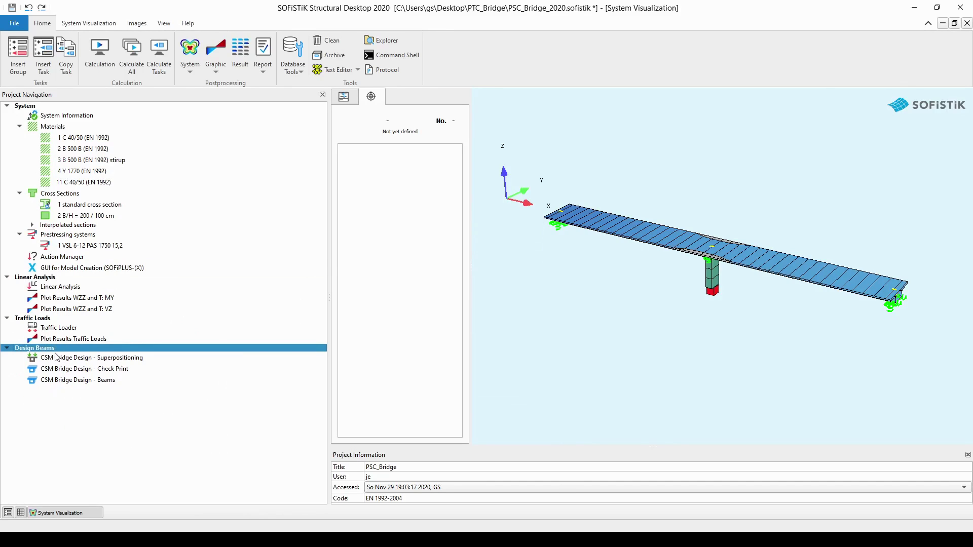
key(Delete)
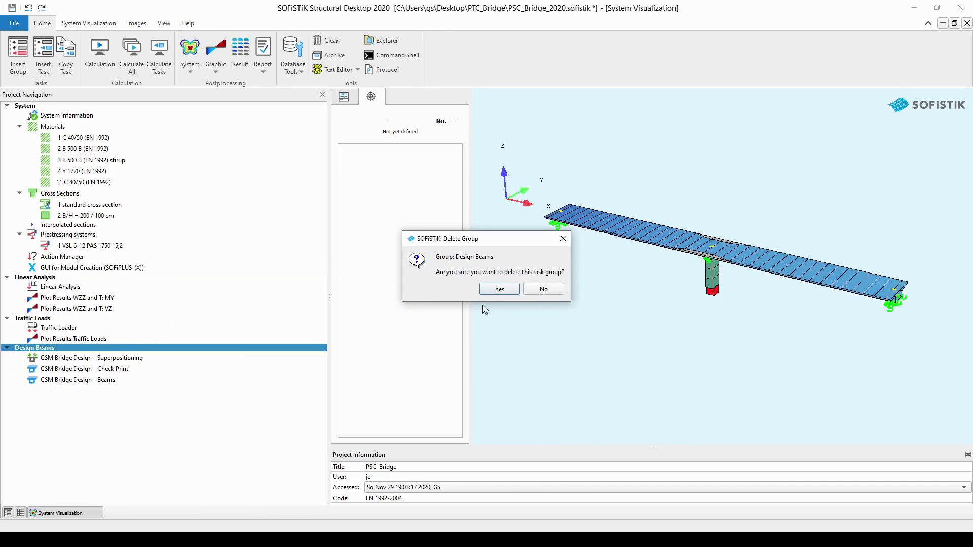
click(498, 288)
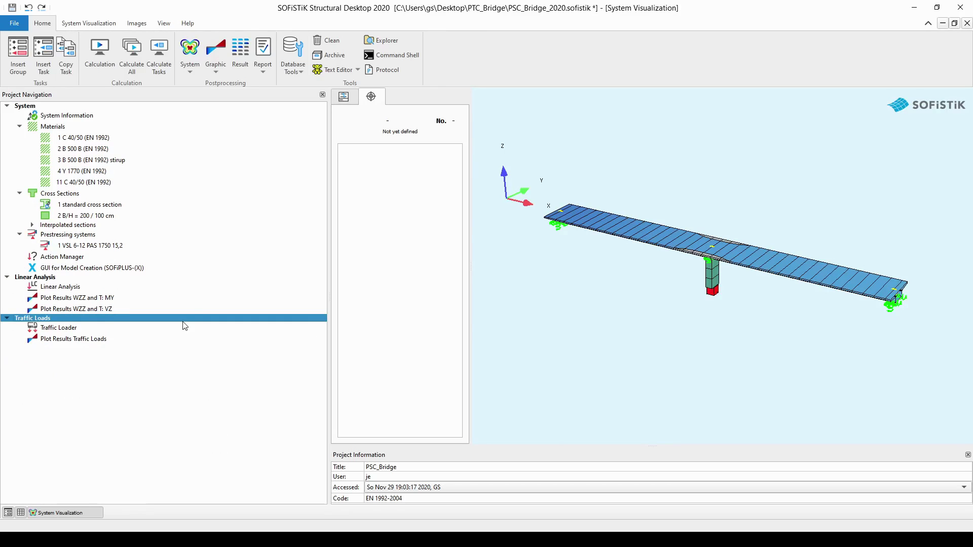
Step: Delete the VZ, MY and Traffic Loads plot-results tasks
click(107, 309)
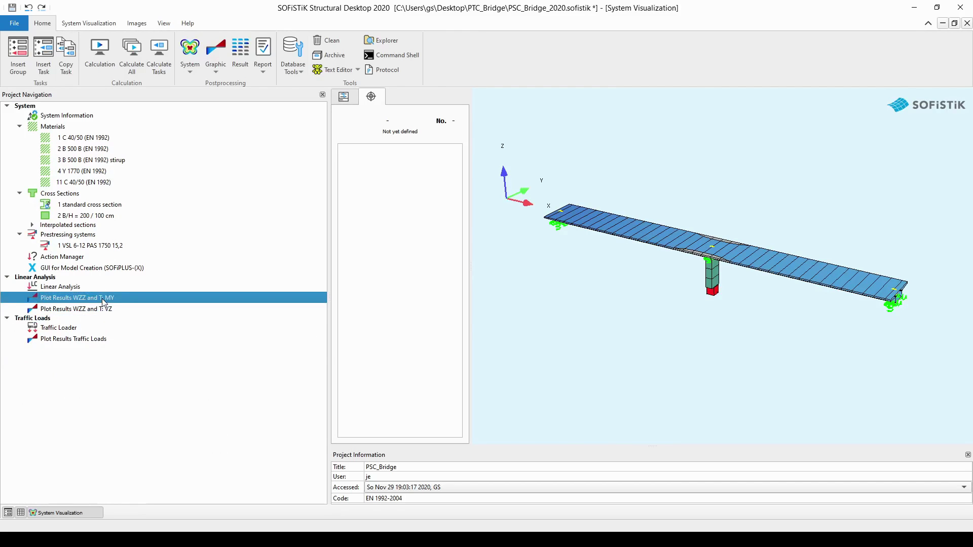
right_click(105, 313)
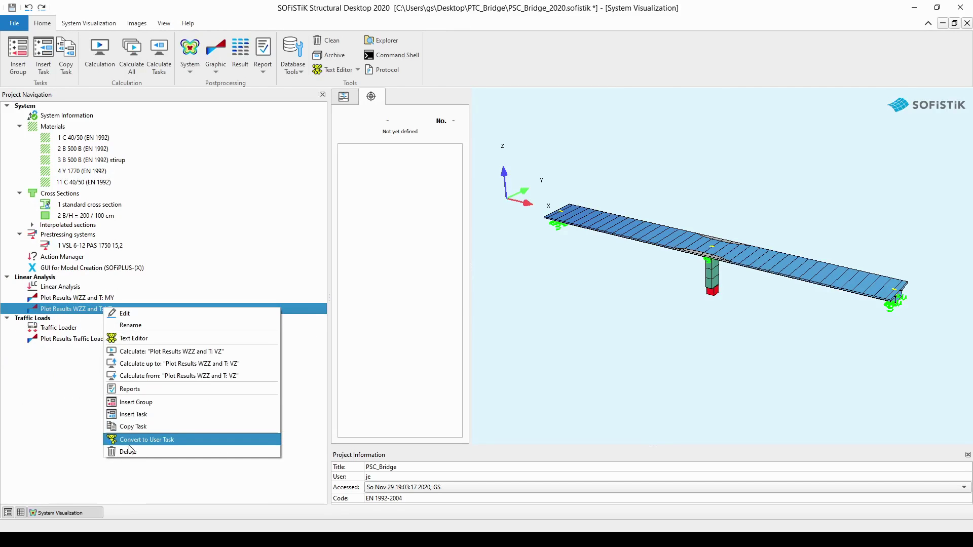
click(133, 452)
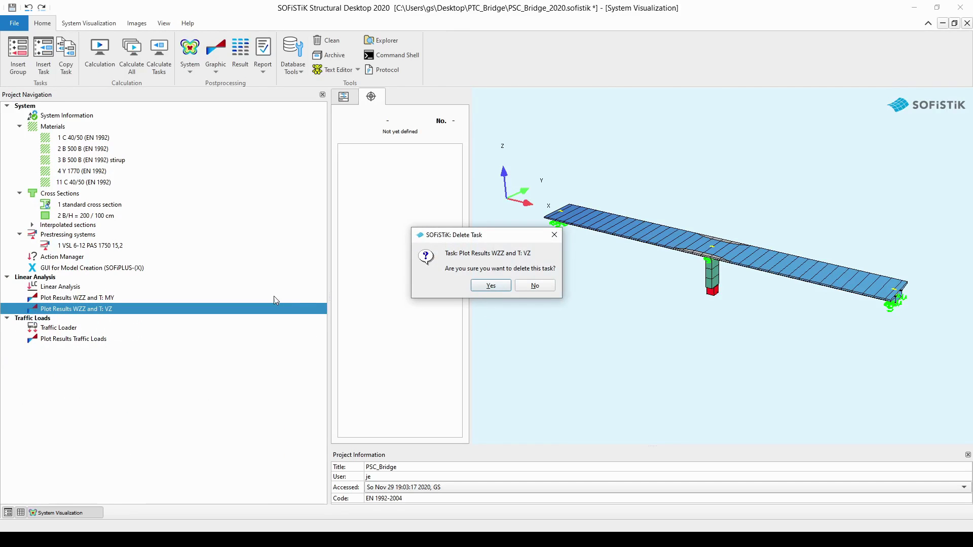
click(484, 286)
right_click(108, 294)
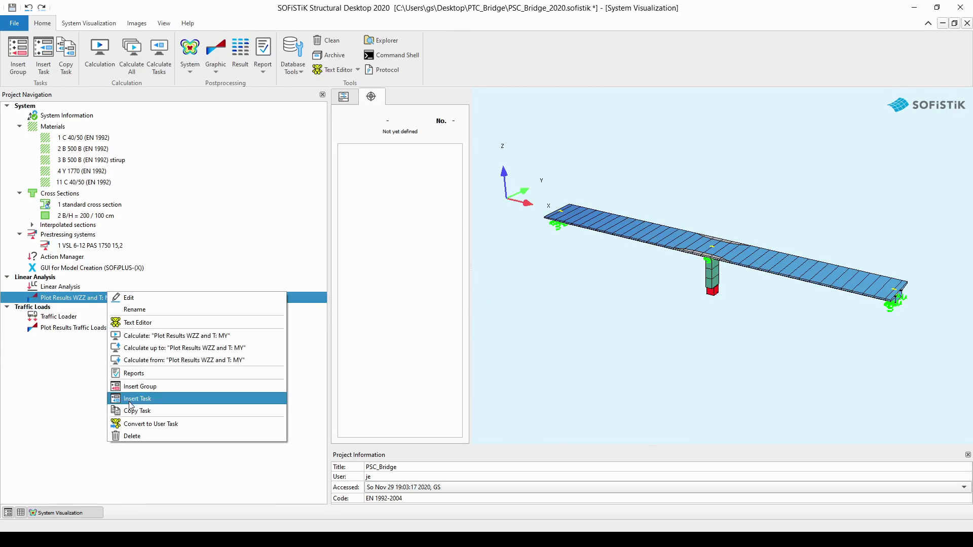
click(133, 437)
click(485, 286)
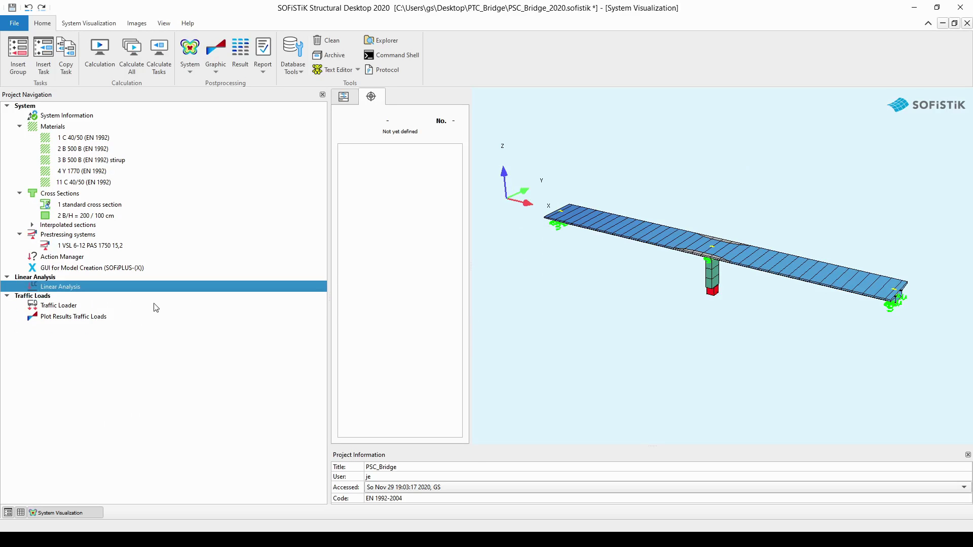
click(64, 317)
right_click(64, 319)
click(99, 462)
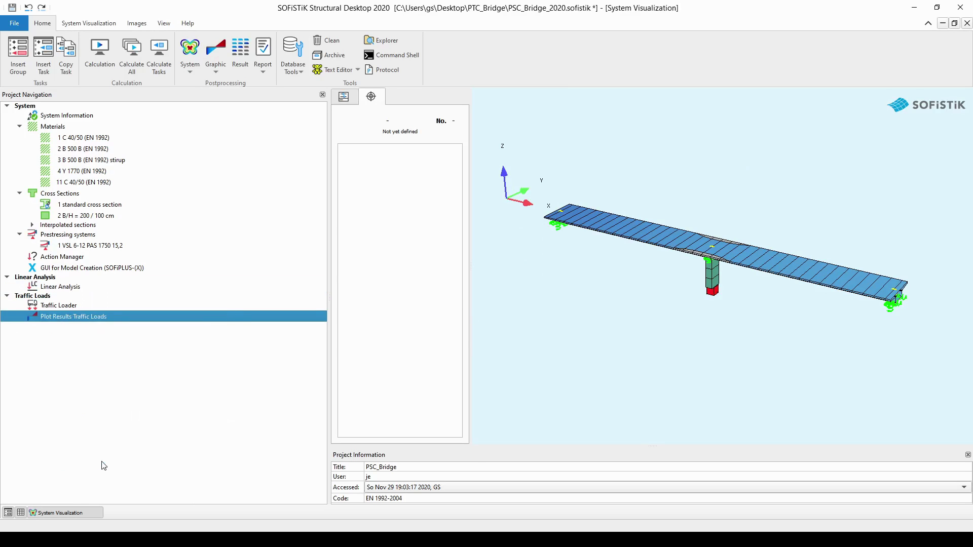
click(489, 285)
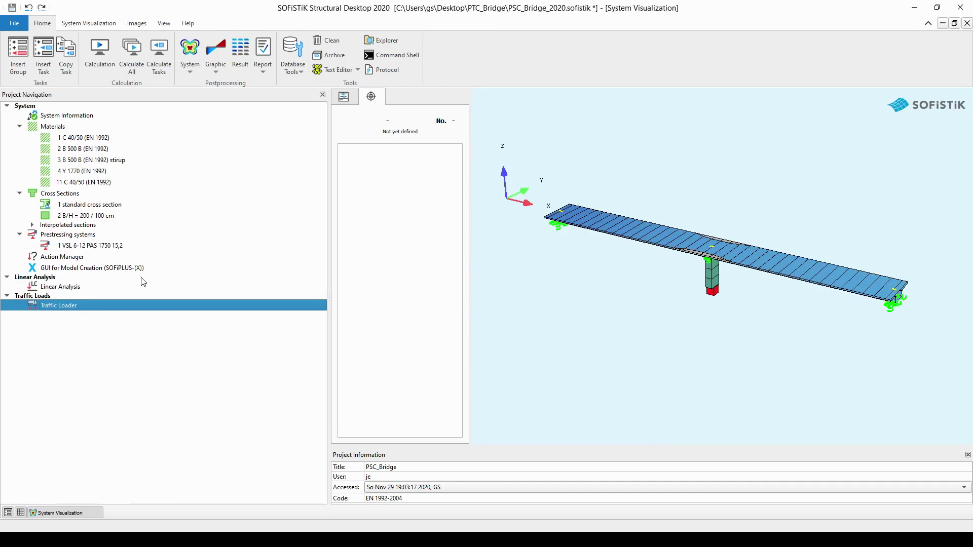
Step: Recalculate the project starting from the Linear Analysis group
right_click(68, 279)
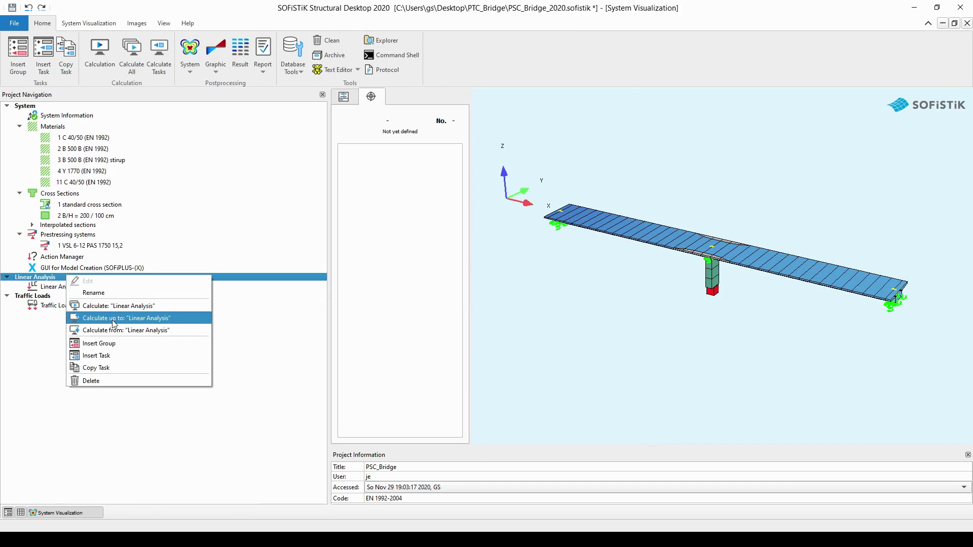
click(134, 334)
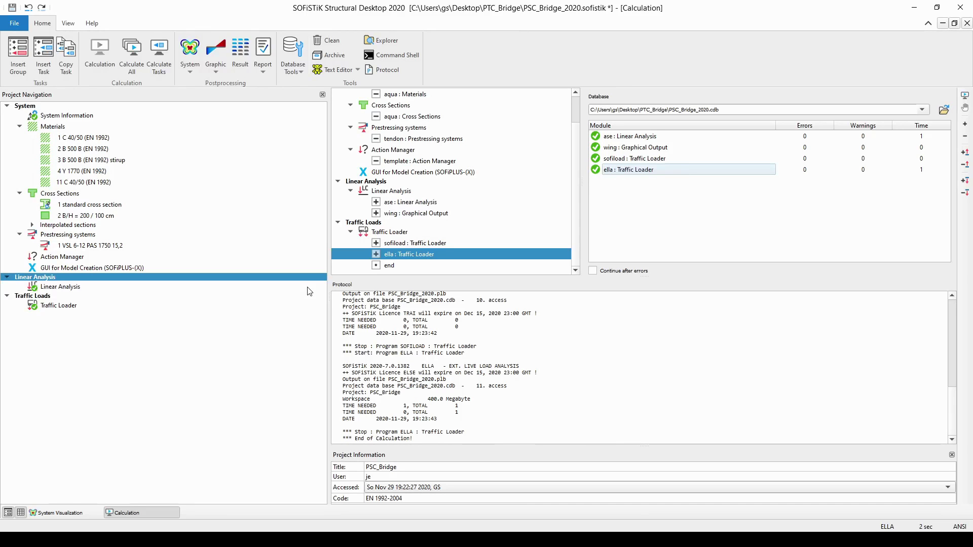
Step: Insert a blank Text Editor task after Traffic Loader
right_click(67, 310)
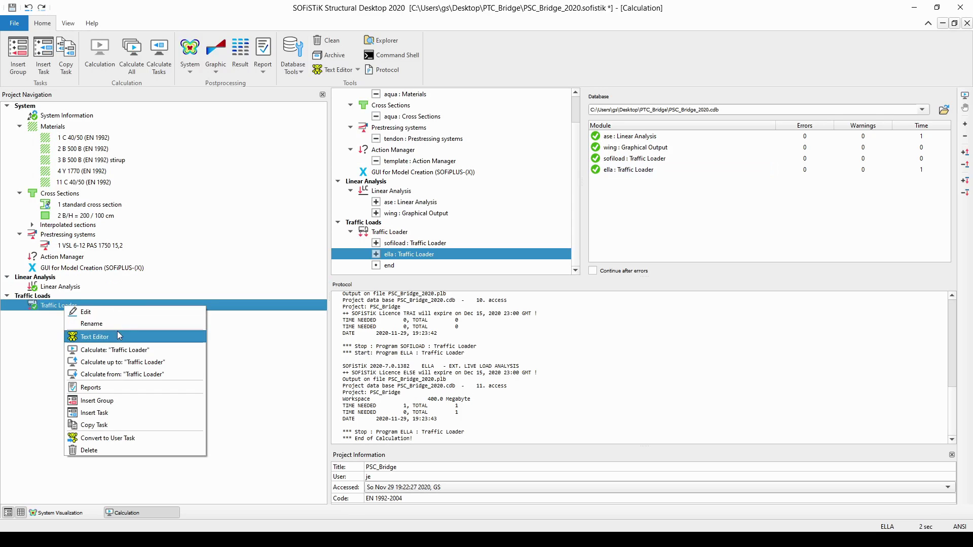
click(121, 412)
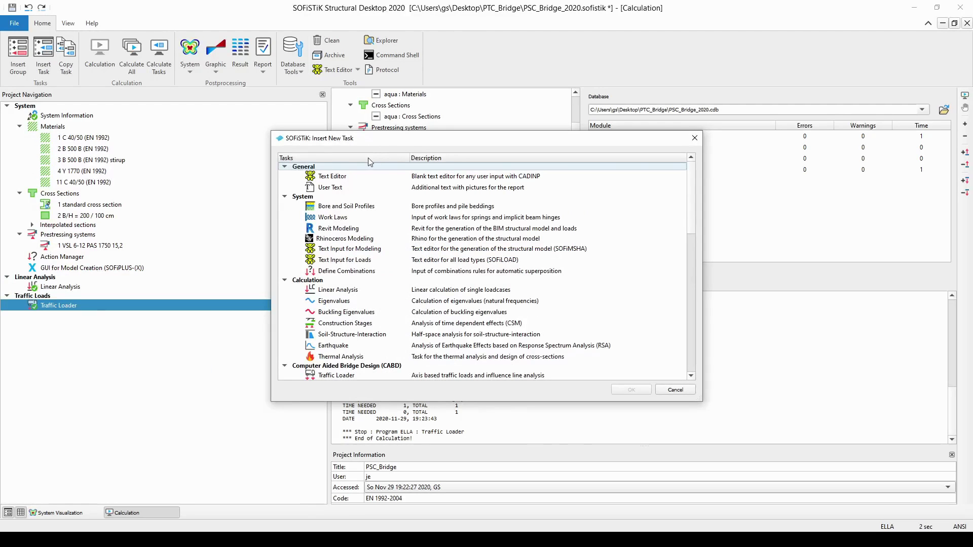
click(349, 179)
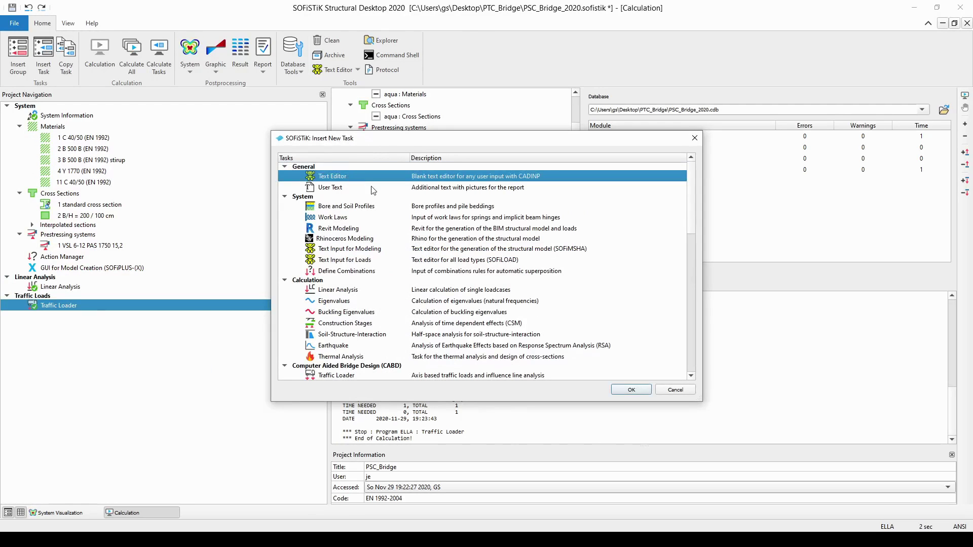
click(620, 389)
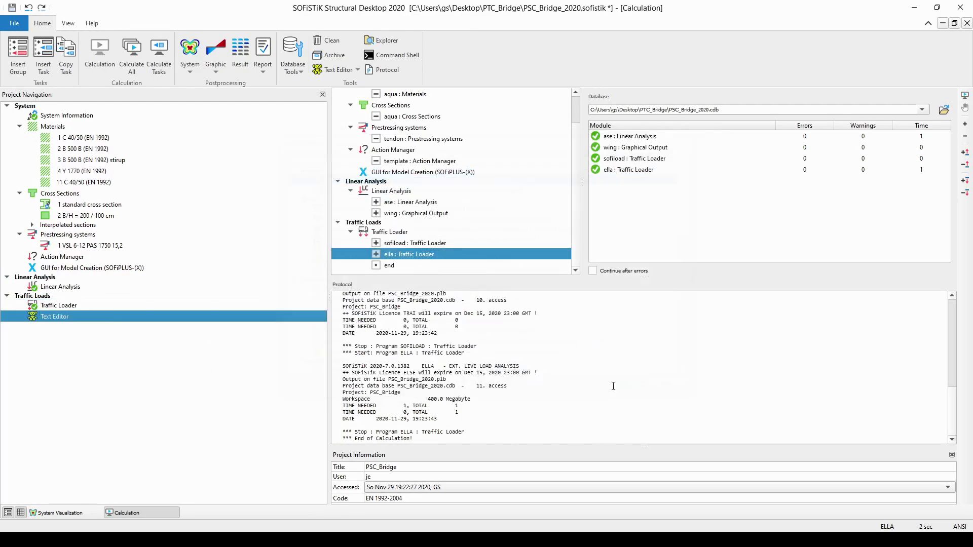
Step: Rename the new task to 'Load Copy for Further Processing'
right_click(81, 317)
click(112, 333)
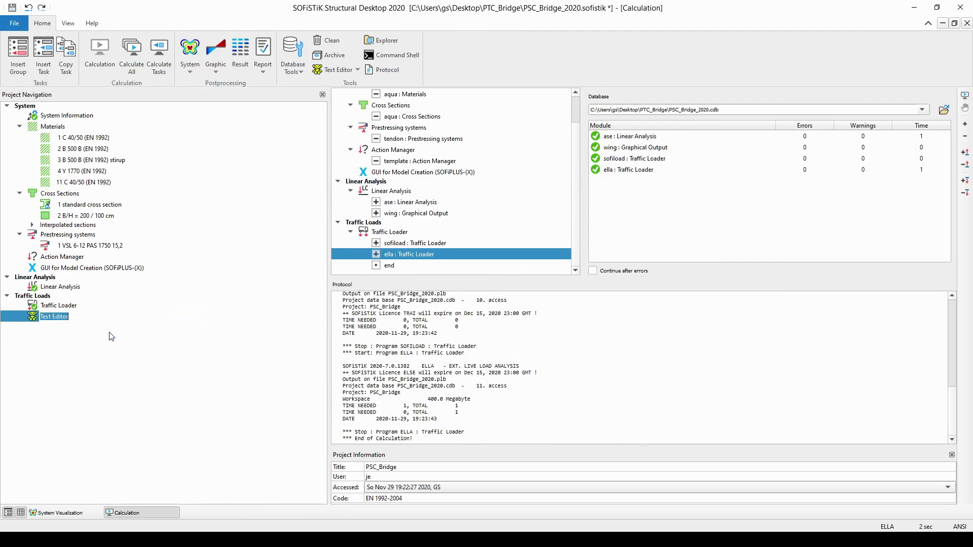
text(Load Copy for Further Processing)
key(Return)
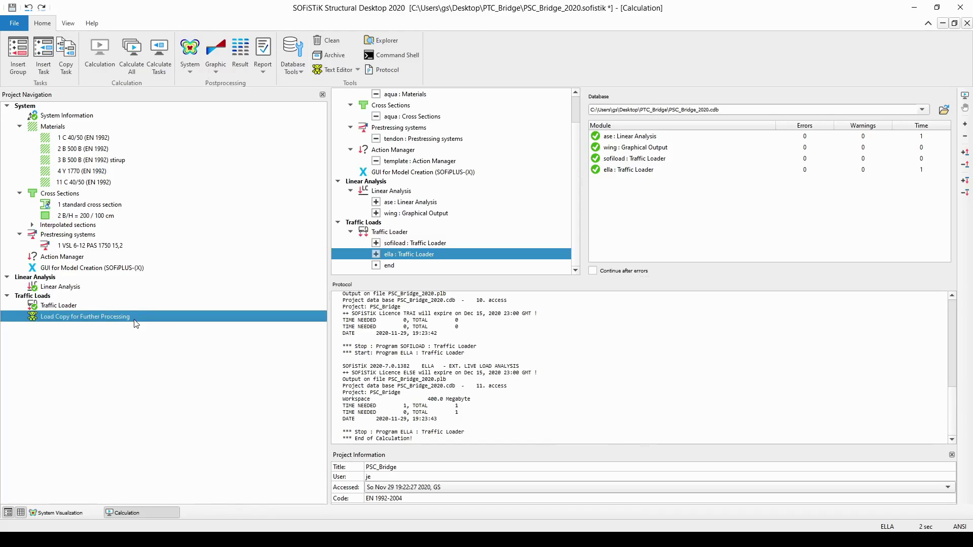
Step: Create a +prog sofiload program block from the prog template
click(136, 320)
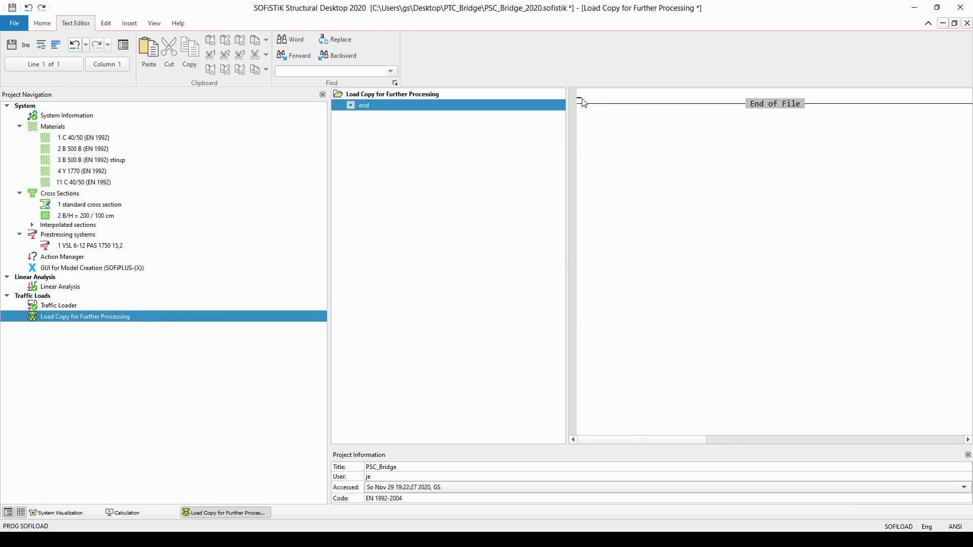
text(prog)
key(Tab)
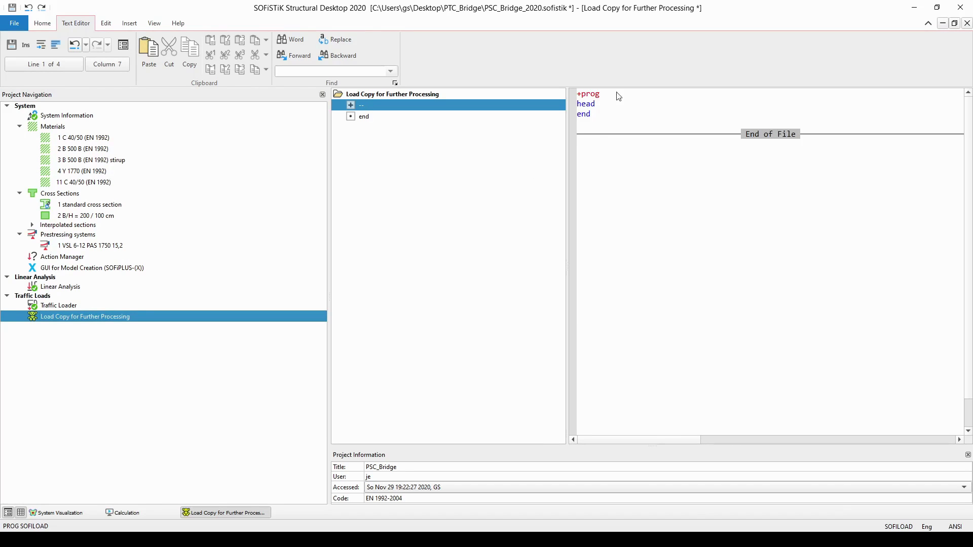
key(BackSpace)
text(sofiload)
Step: Add a copy line below head in the block
click(579, 114)
click(603, 106)
key(Return)
key(Return)
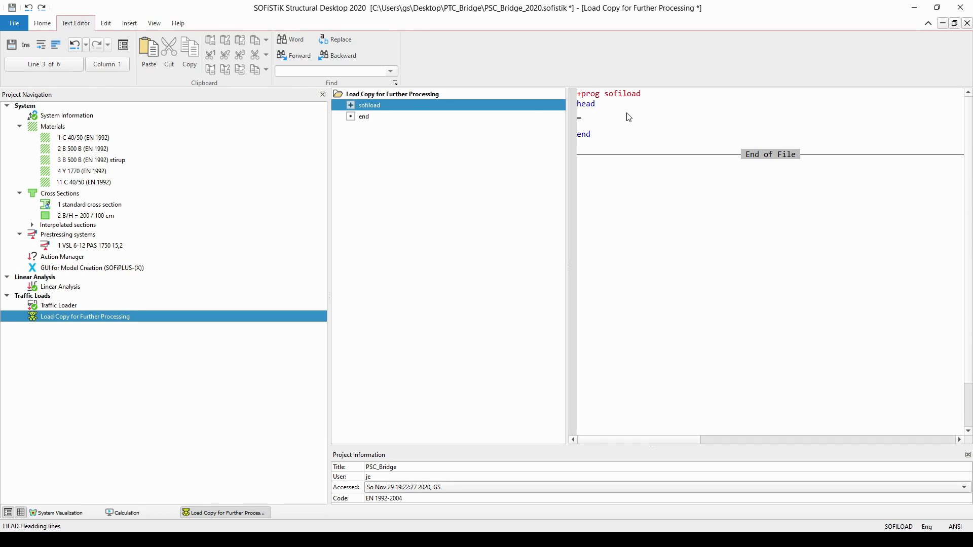
key(Return)
text(copy)
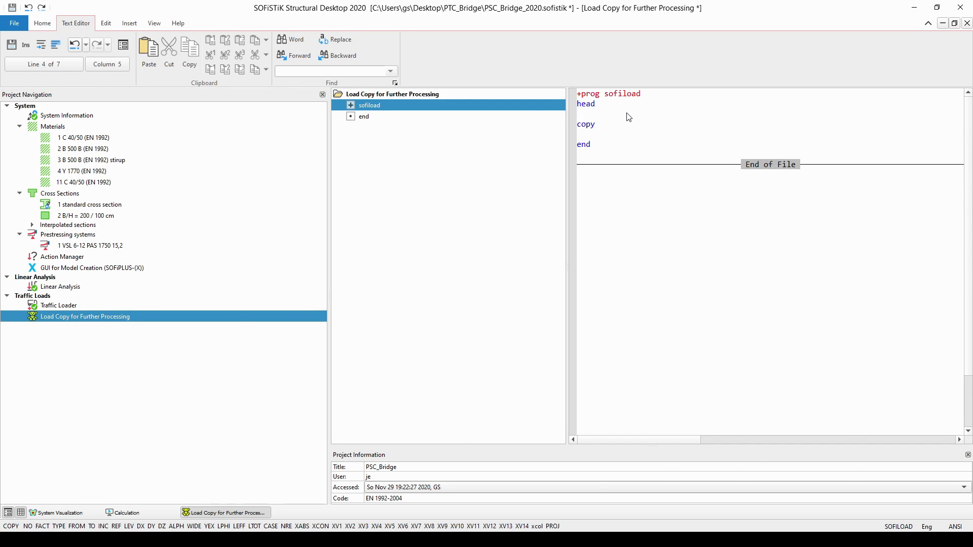
Step: Open the PDF help for the COPY command
key(F1)
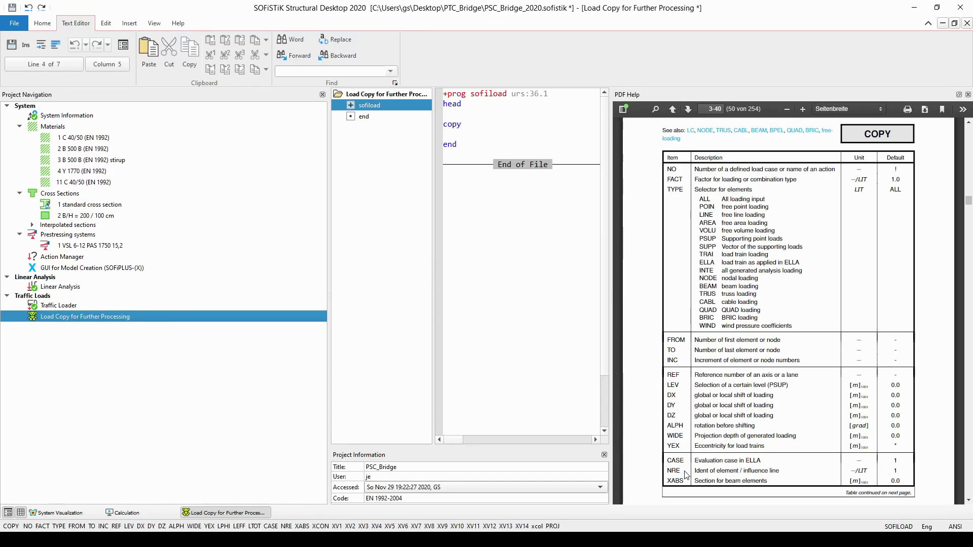
Step: Open the Traffic Loader dialog to view its lanes
double_click(104, 306)
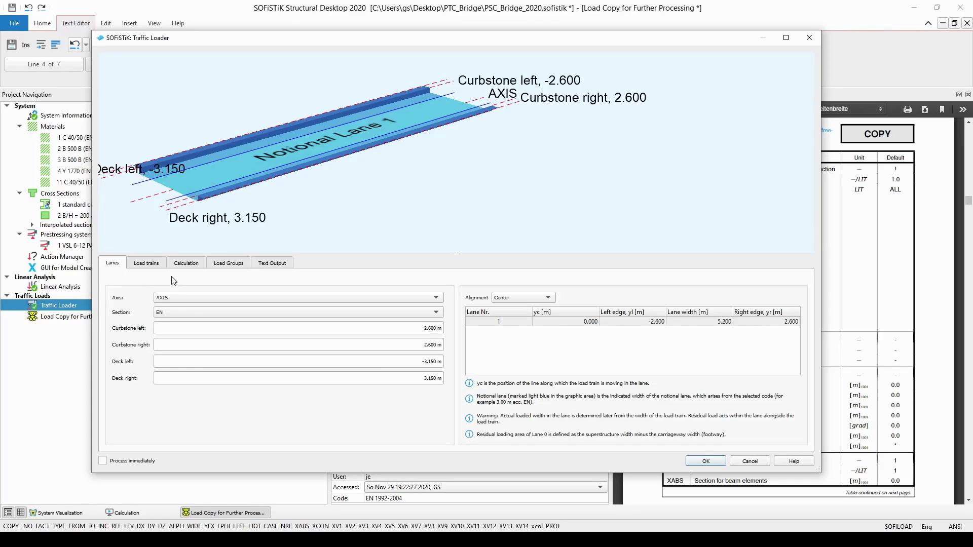
Step: Review the Traffic Loader's load groups, then its calculation envelopes such as BEAM-N, BEAM-MY and NODE-UX
click(228, 264)
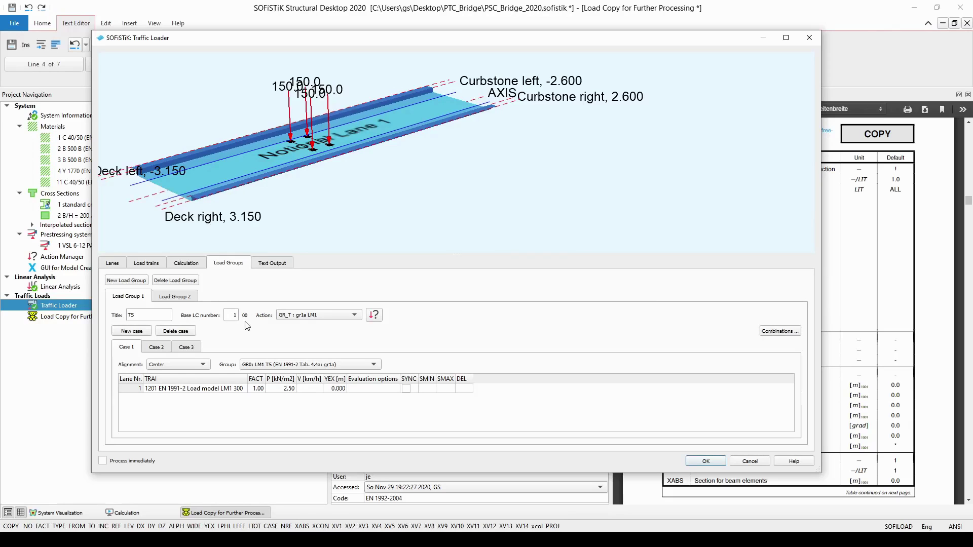
click(200, 267)
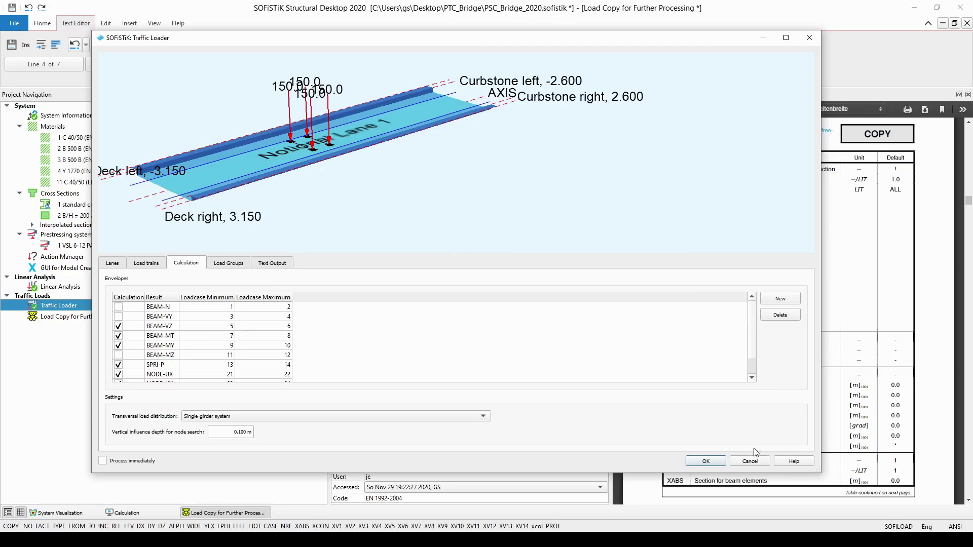
Step: Close the Traffic Loader unchanged and extend the Load Copy line with 'ref axis.1'
click(755, 462)
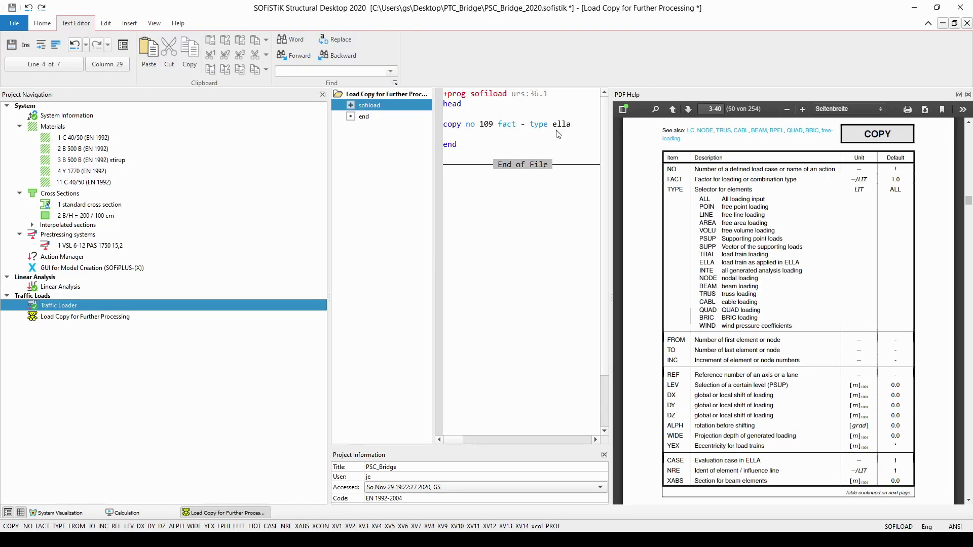
click(81, 317)
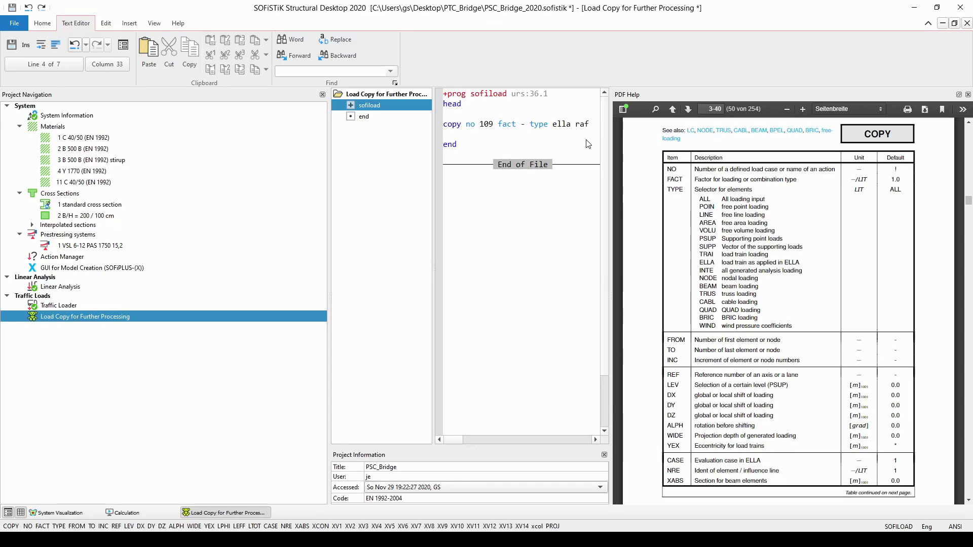
text(ref axis.1)
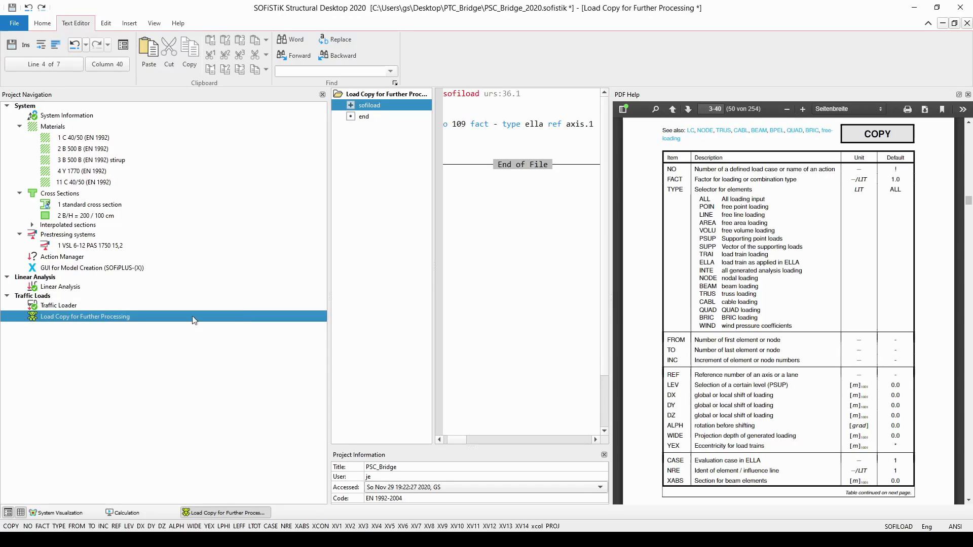
Step: Show the 3D bridge view without the PDF help and identify Beam 200010 (nodes 1007–1008) by element info
click(78, 513)
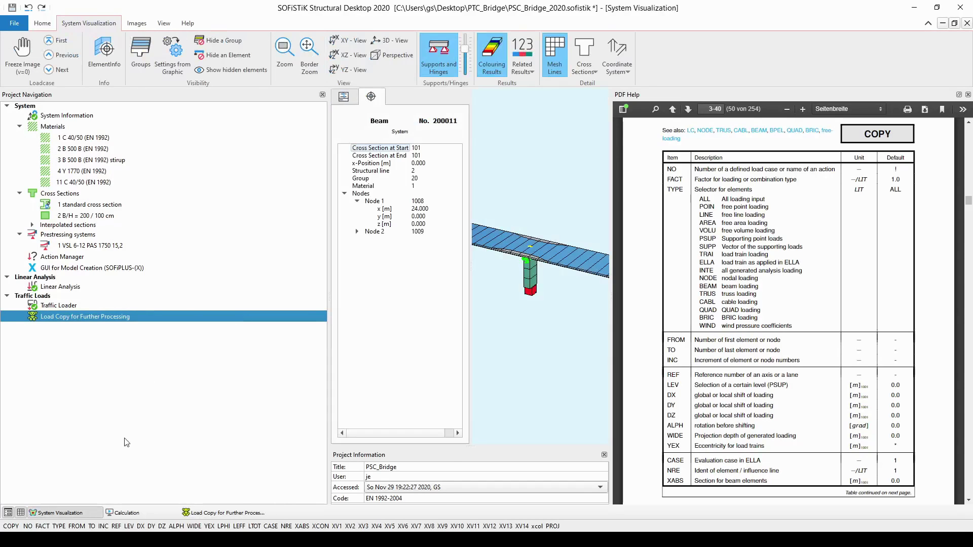
click(968, 95)
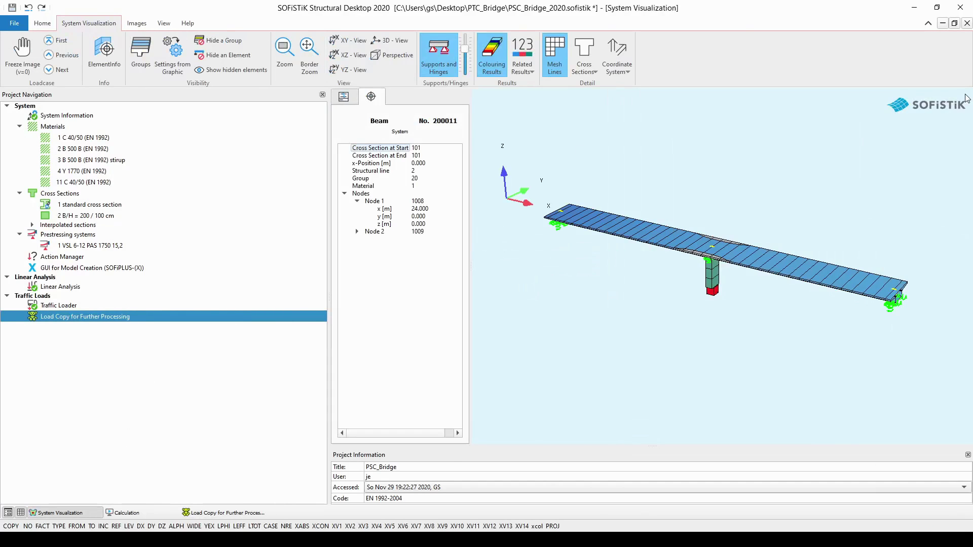
click(617, 224)
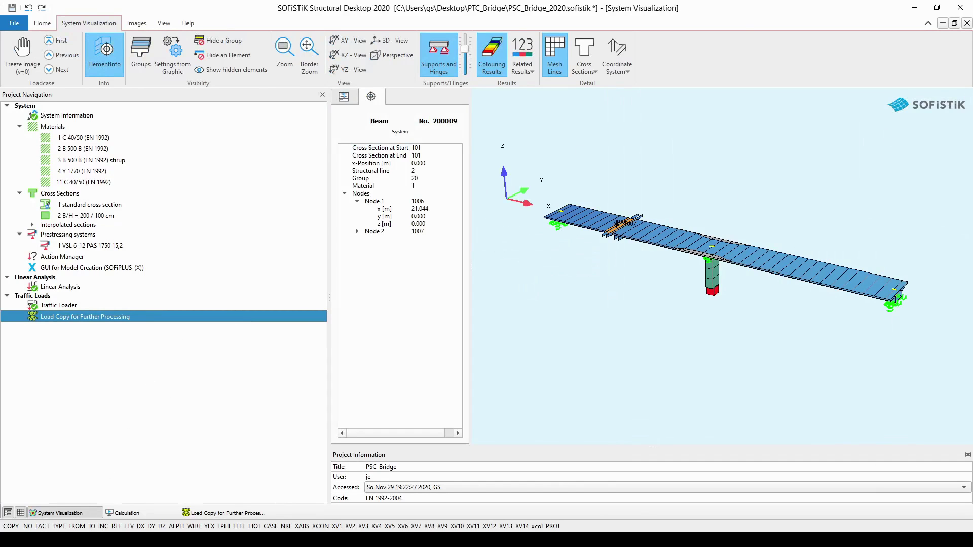
click(625, 228)
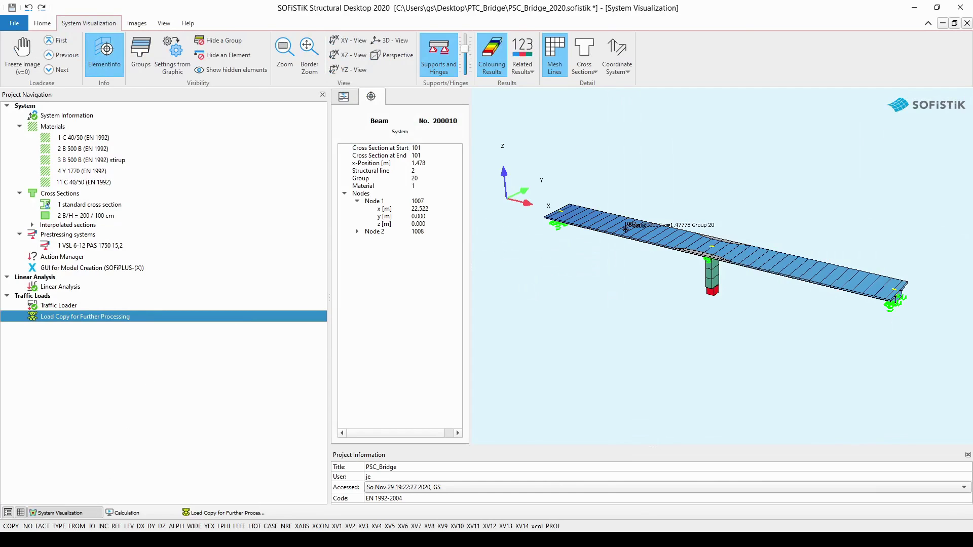
click(629, 224)
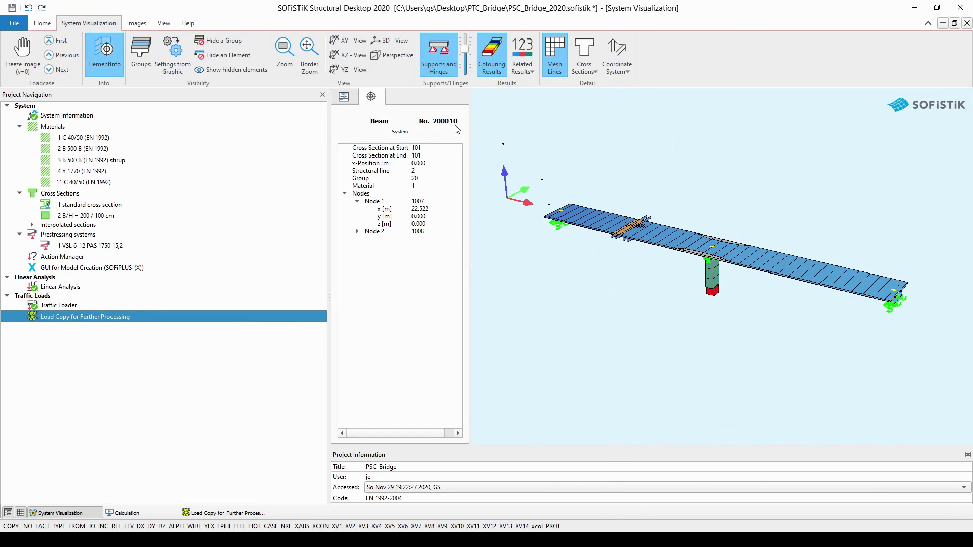
key(Escape)
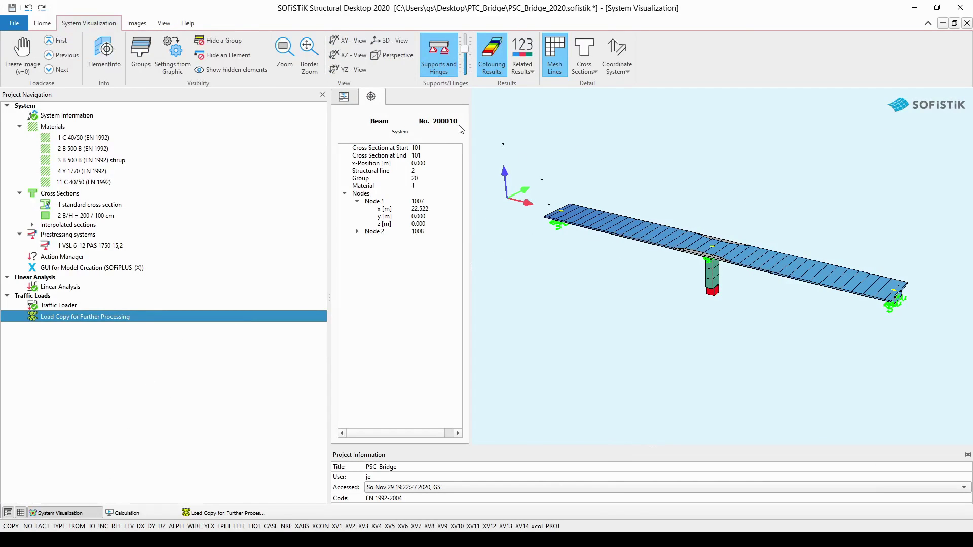
Step: Append 'case 1 nre 200010' to the copy line in the Load Copy input
click(227, 513)
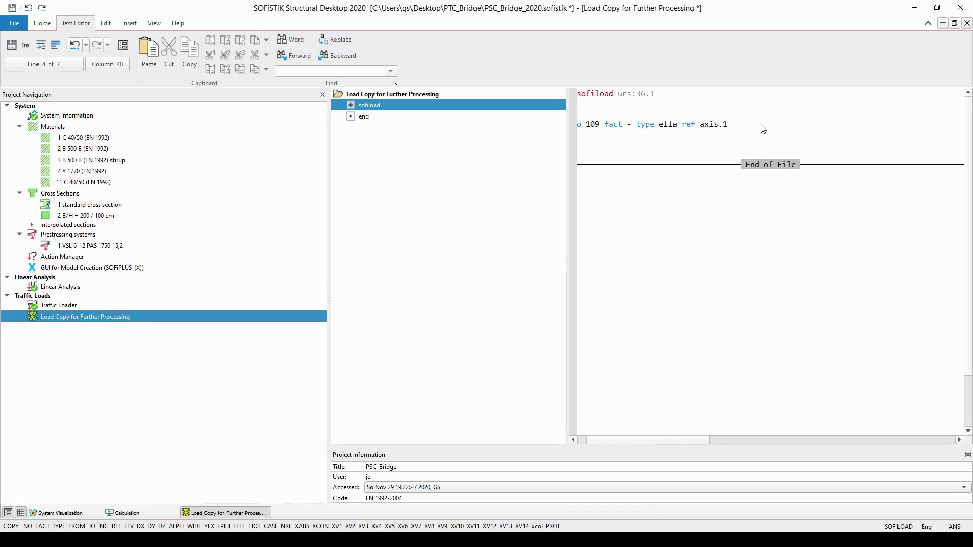
text(case 1 nre 200010)
drag(631, 439, 615, 445)
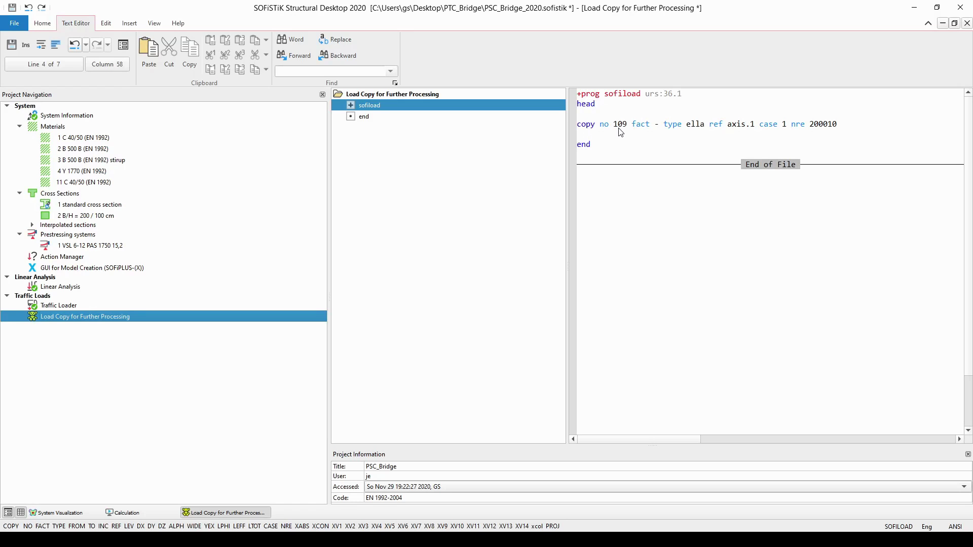
Step: Add the line 'lc no 999 type none' below head
click(581, 118)
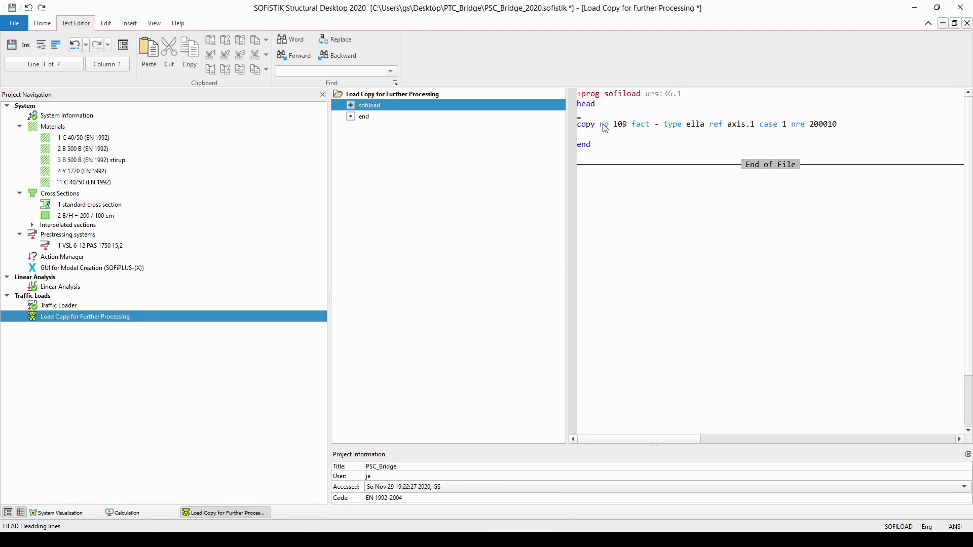
text(lc)
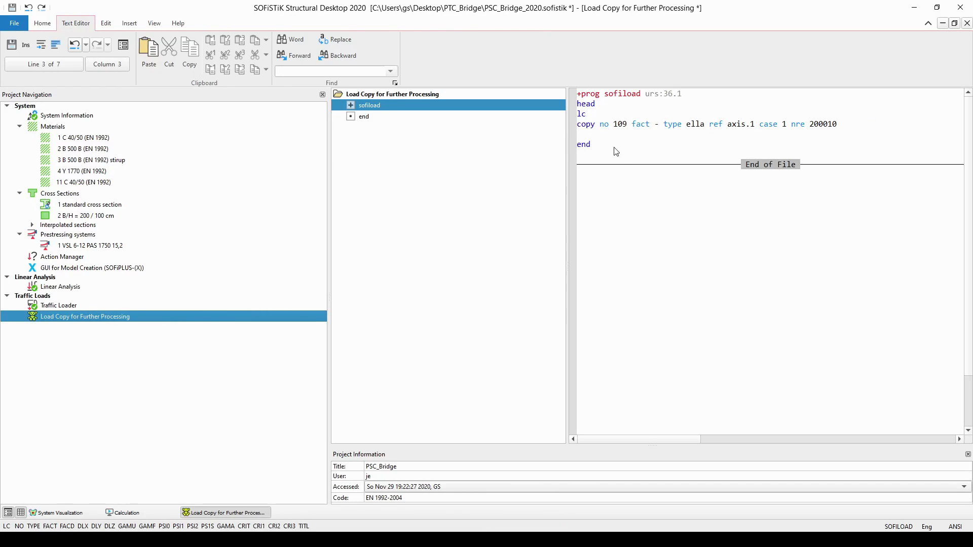
text(no 999 type none)
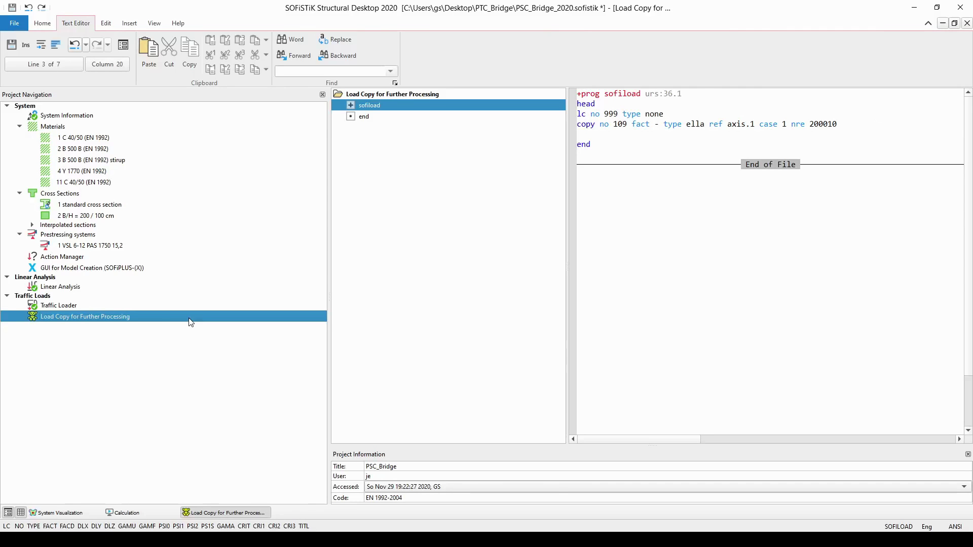
Step: Calculate the Load Copy for Further Processing task with 0 errors and open the results graphically
right_click(161, 320)
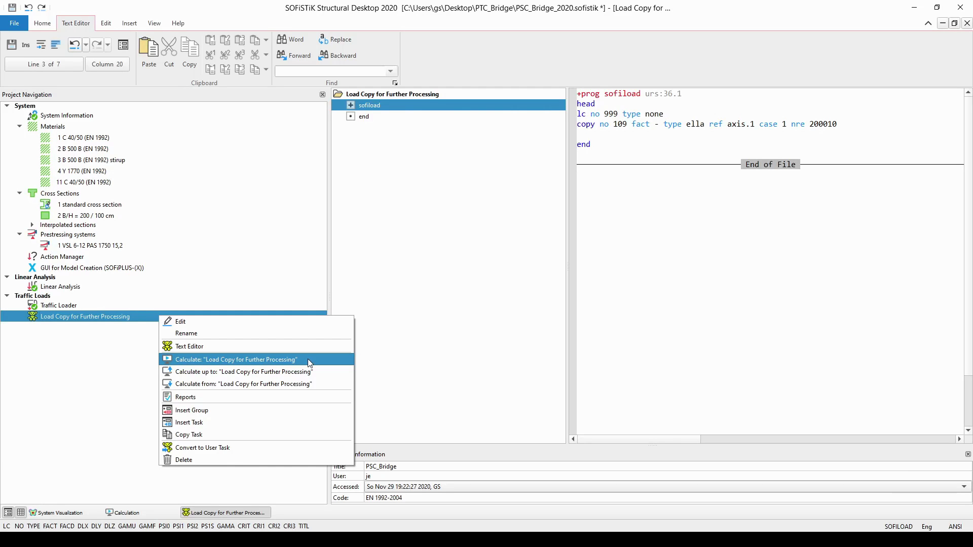
click(309, 363)
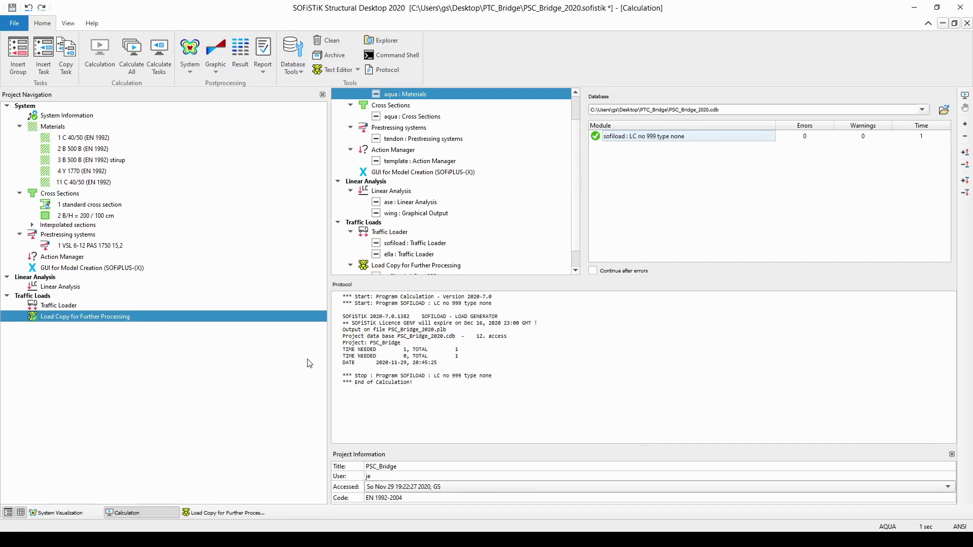
click(227, 60)
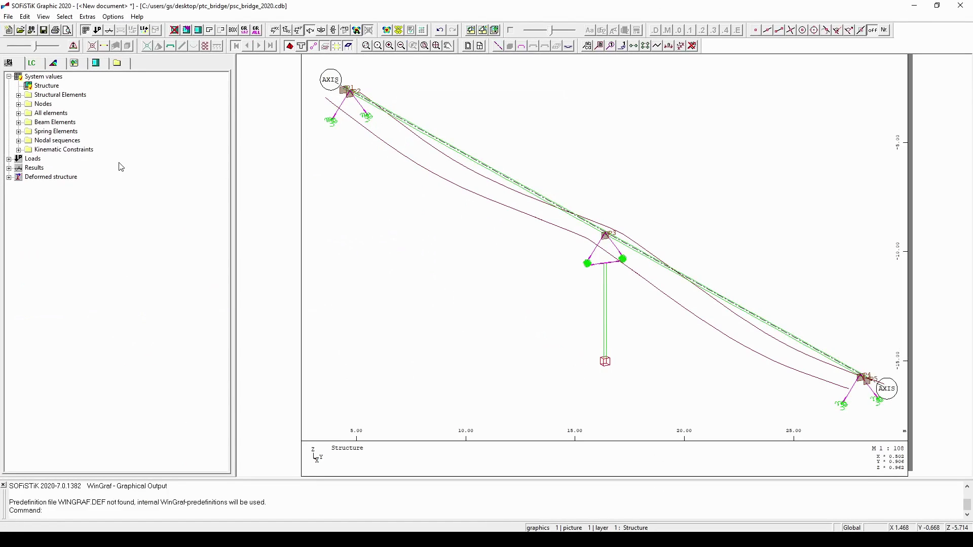
Step: Plot All loads from Used loads for load case 999
click(9, 159)
click(19, 168)
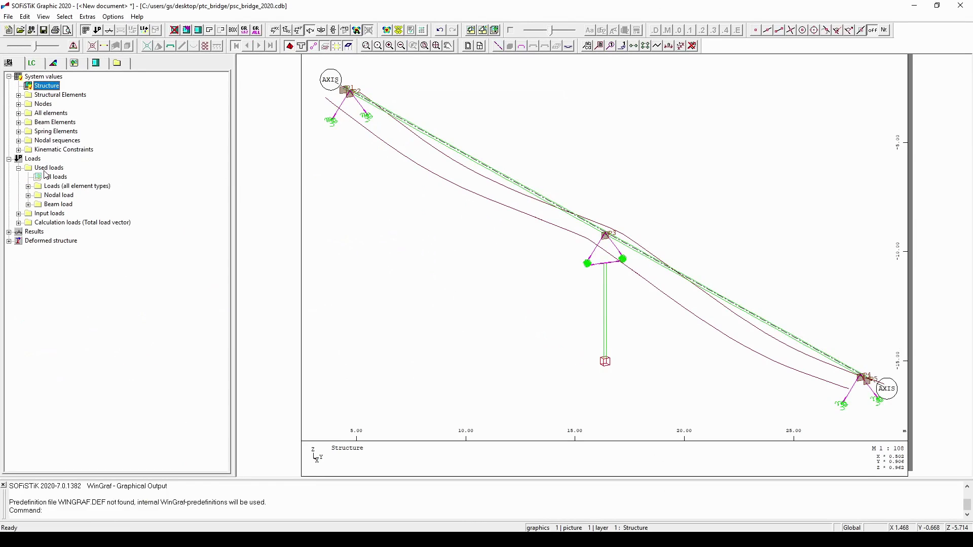
double_click(63, 179)
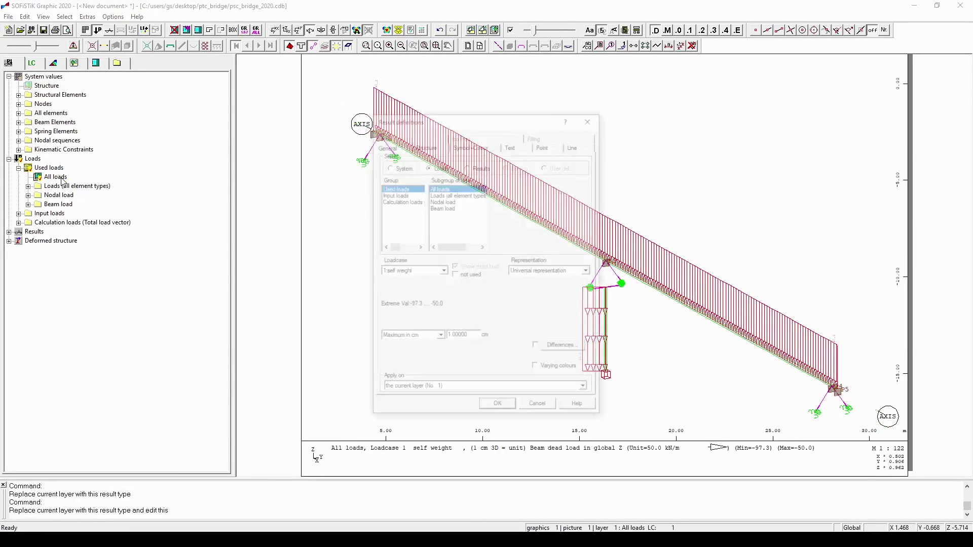
click(436, 271)
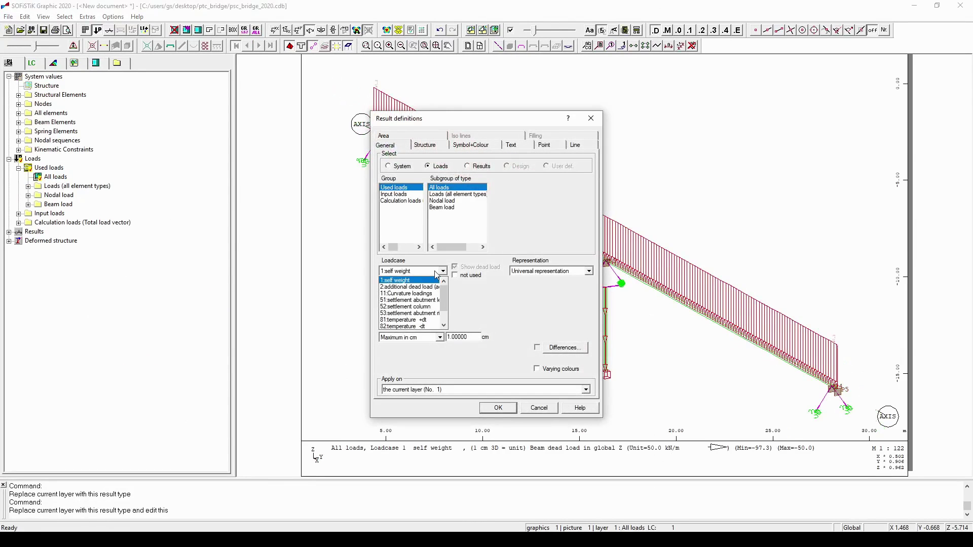
drag(448, 301, 445, 332)
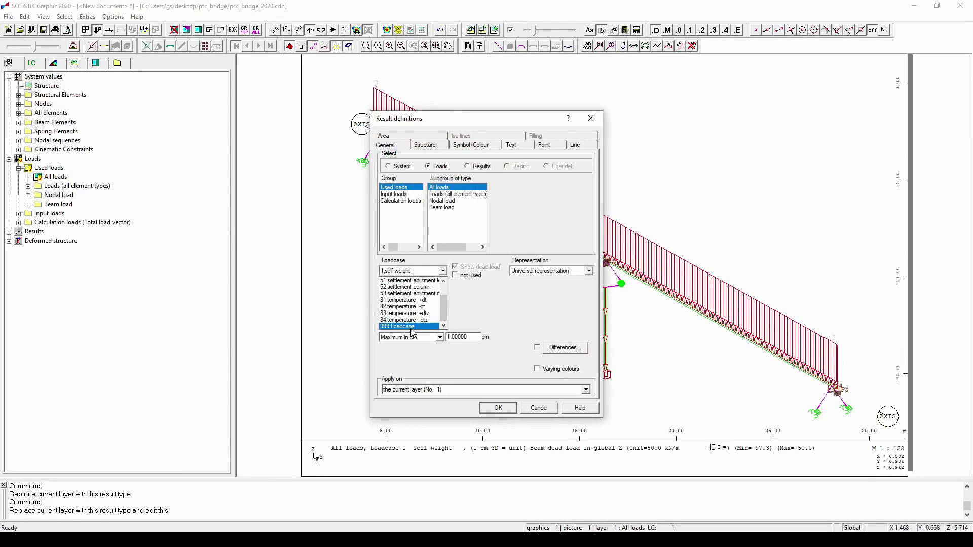
click(411, 327)
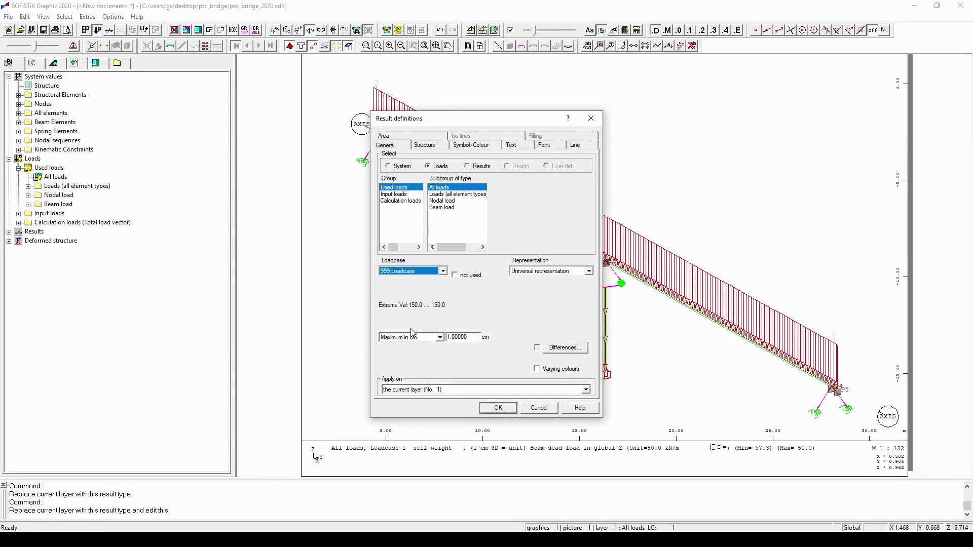
click(498, 409)
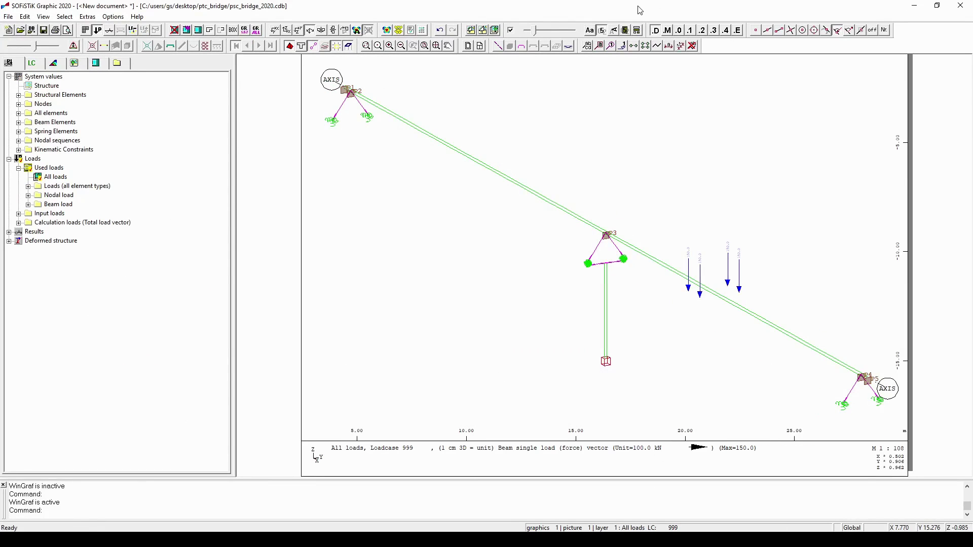
Step: Switch the plot to the XZ side elevation of the bridge
click(286, 30)
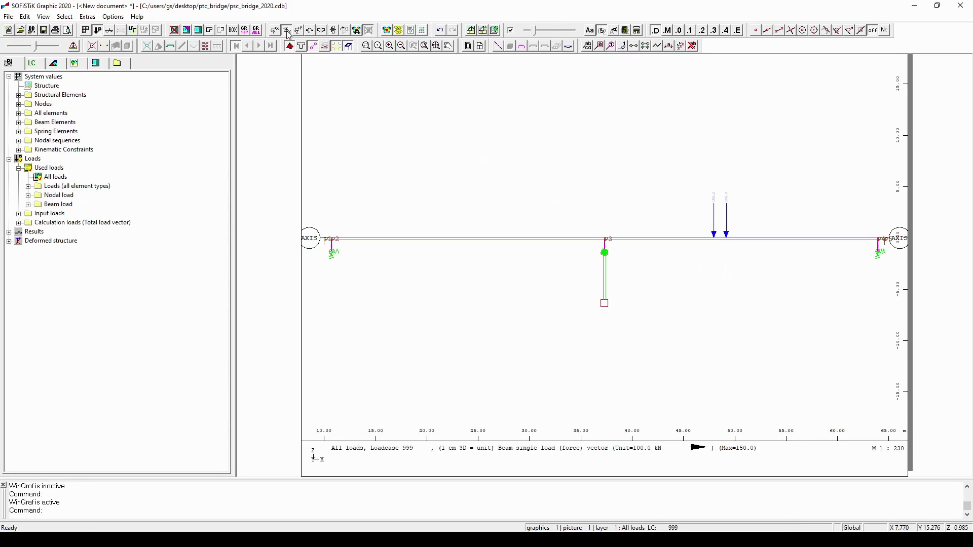
click(287, 33)
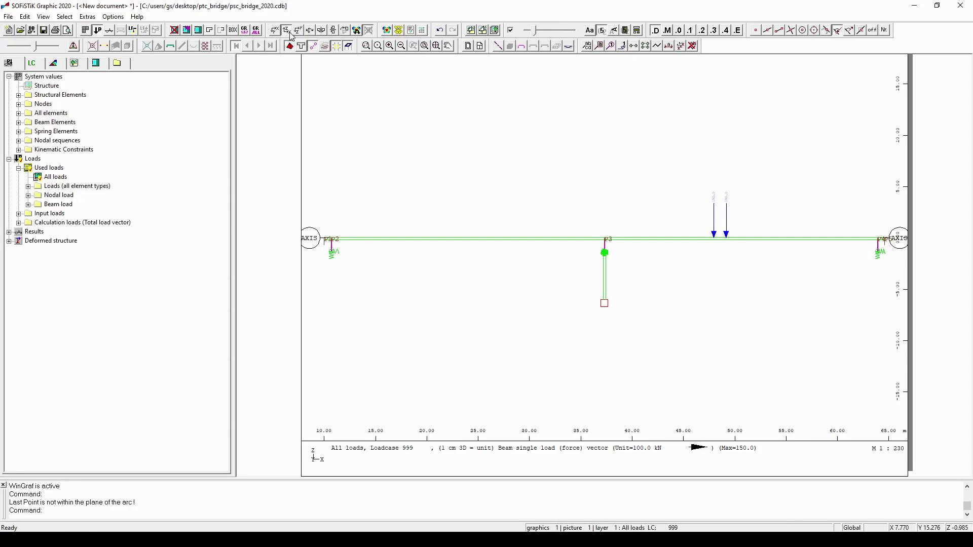
click(291, 33)
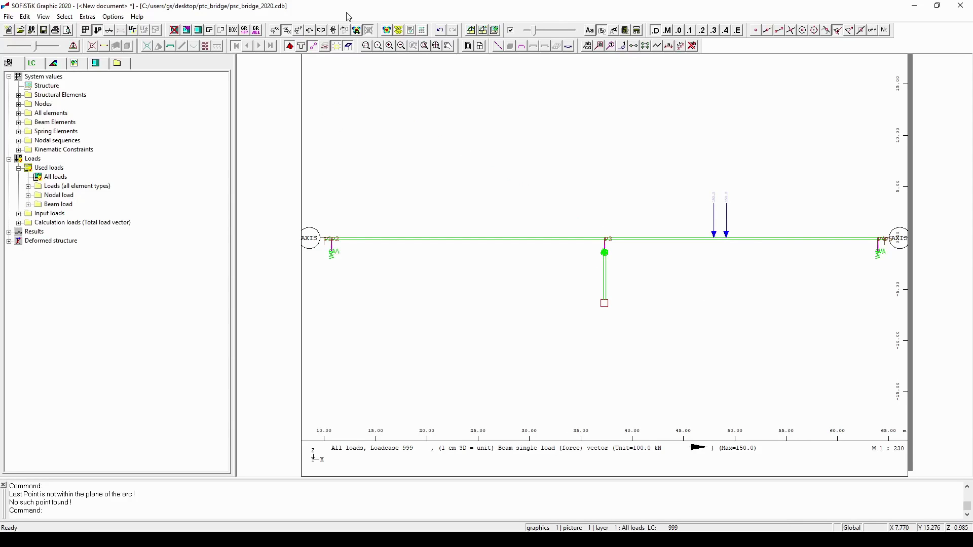
Step: Add a new layer showing beam element numbers with an enlarged text height
click(496, 30)
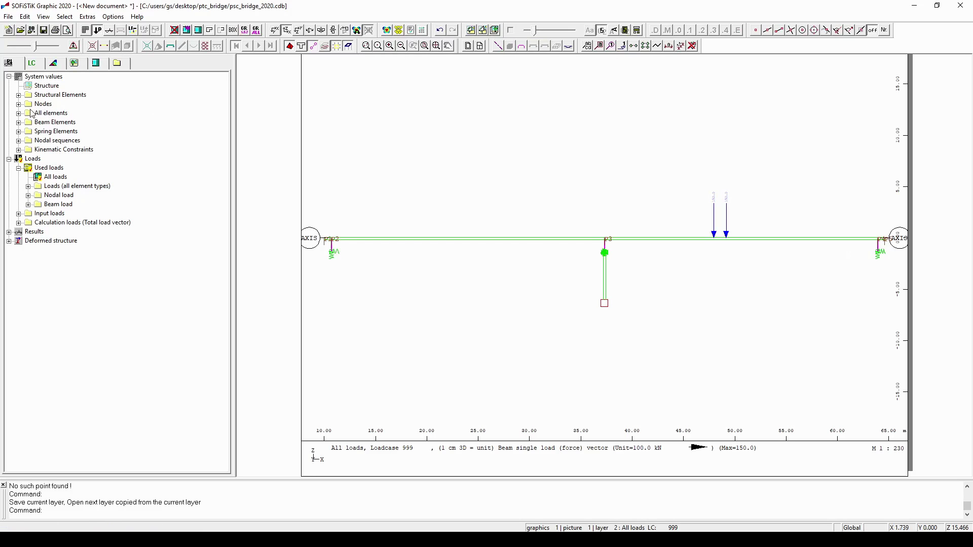
click(19, 123)
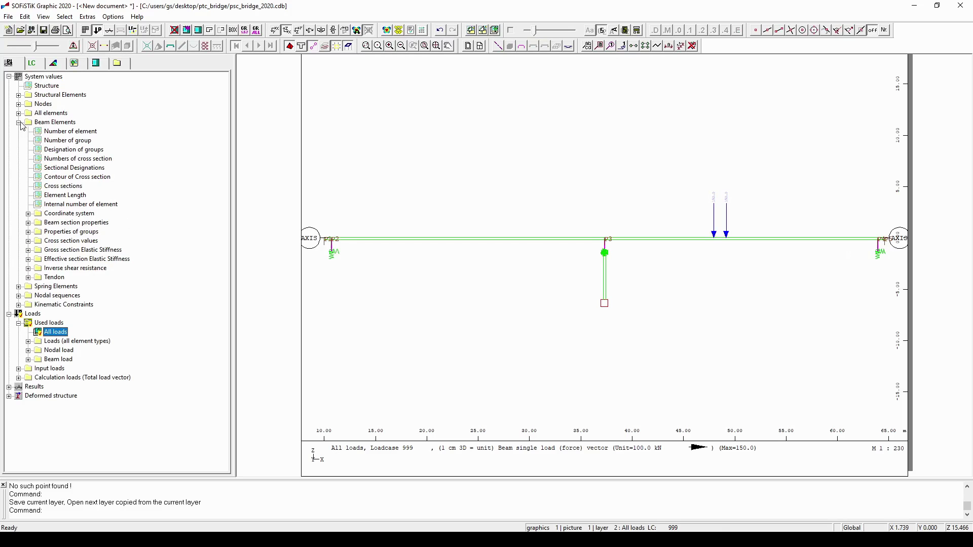
click(74, 134)
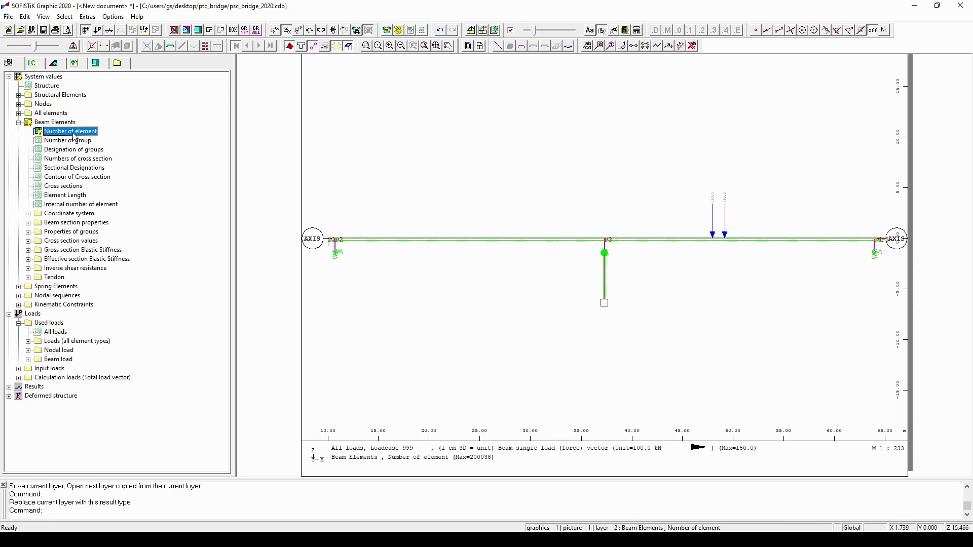
key(alt)
click(615, 31)
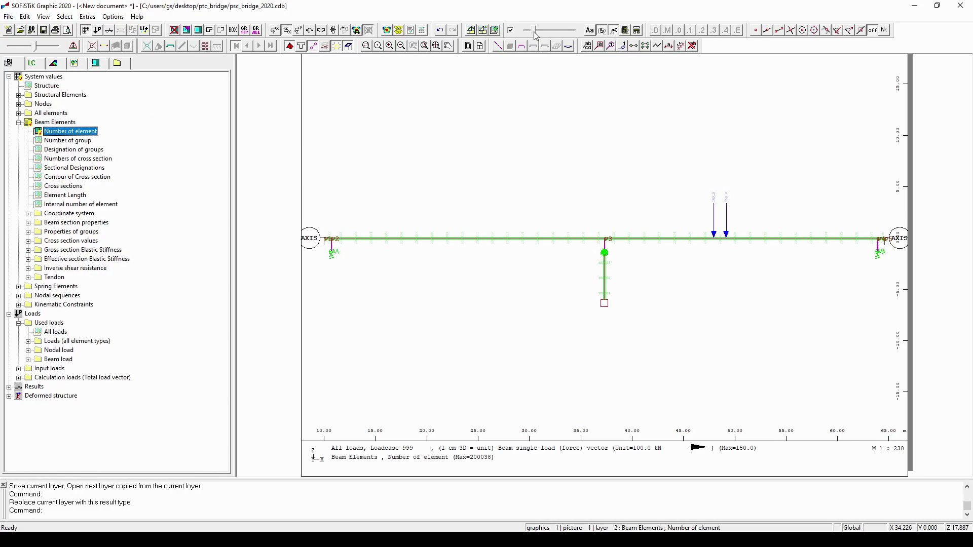
drag(535, 34, 542, 35)
Step: Finish the element-number layer settings and return to Structural Desktop
key(alt)
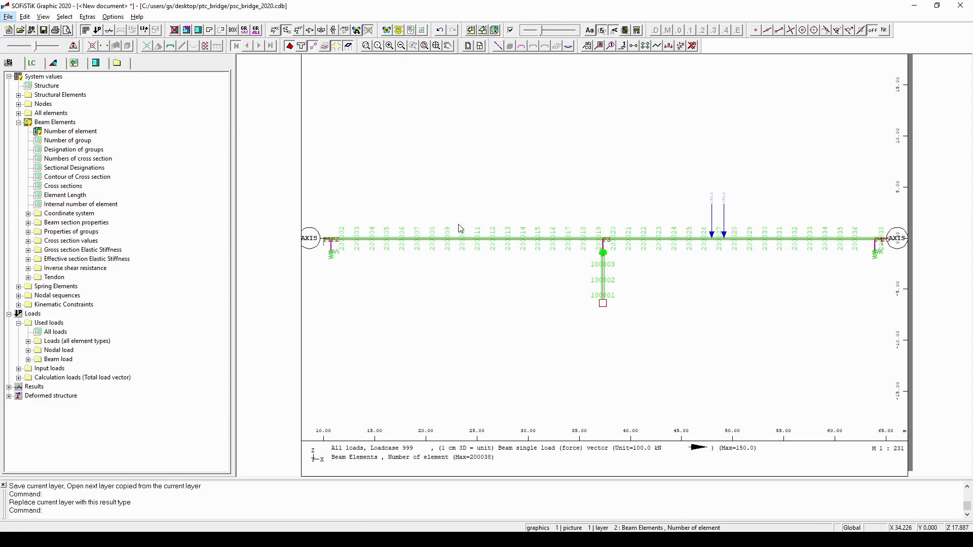
click(466, 252)
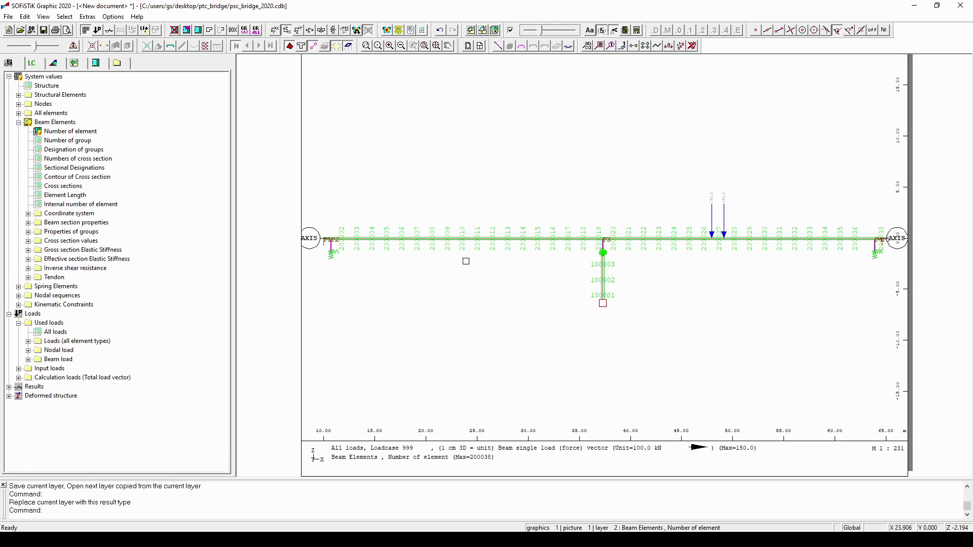
click(519, 61)
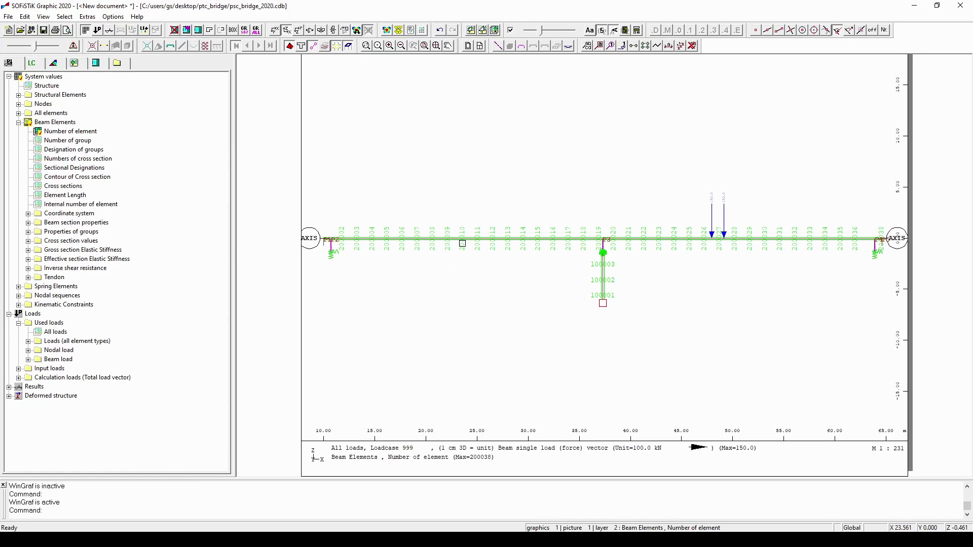
click(462, 243)
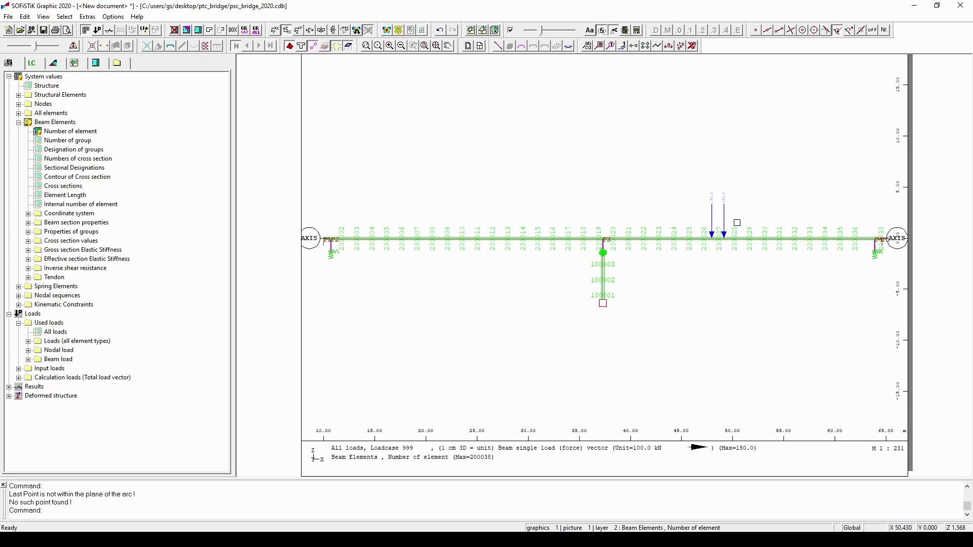
key(alt+Tab)
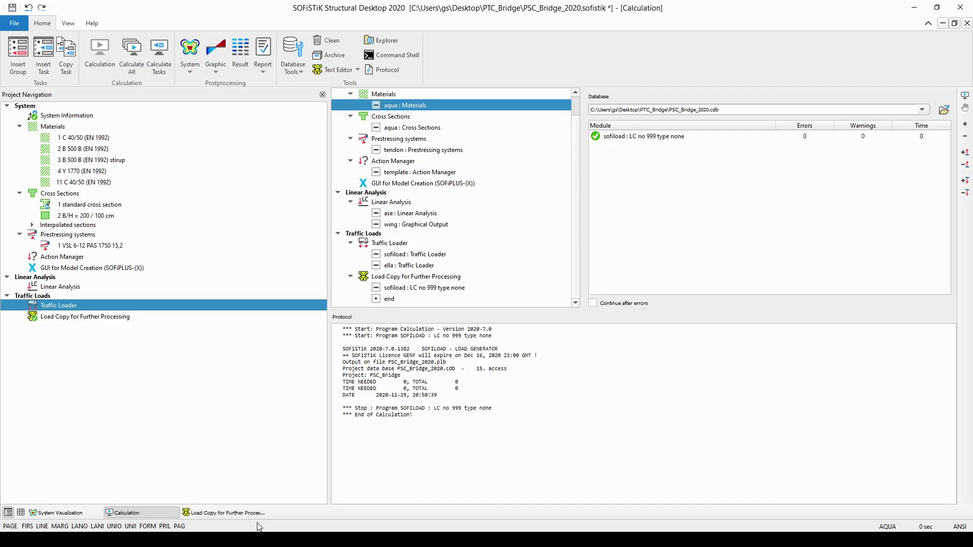
Step: Open the Traffic Loader input in the text editor and go to its ELLA ECHO lines
right_click(102, 303)
click(142, 334)
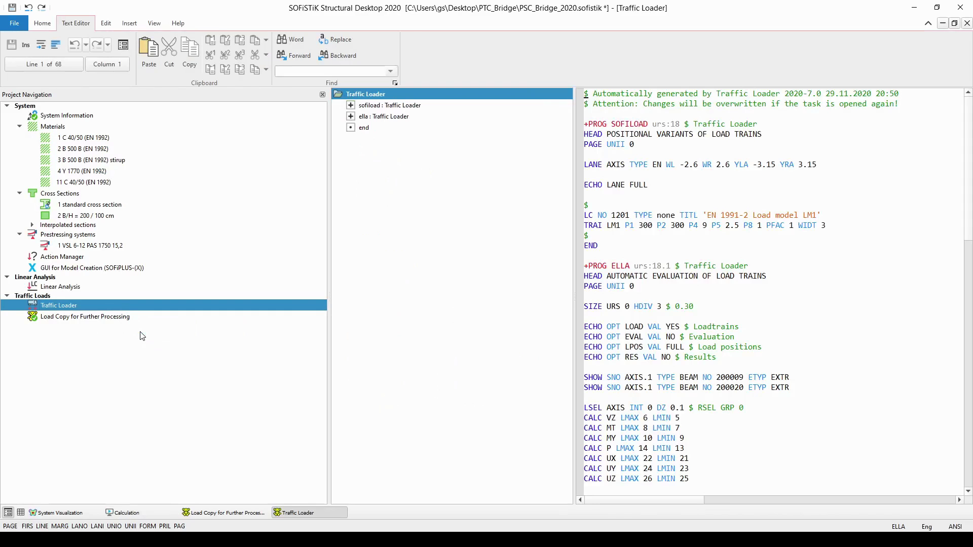
scroll(621, 300, down, 2)
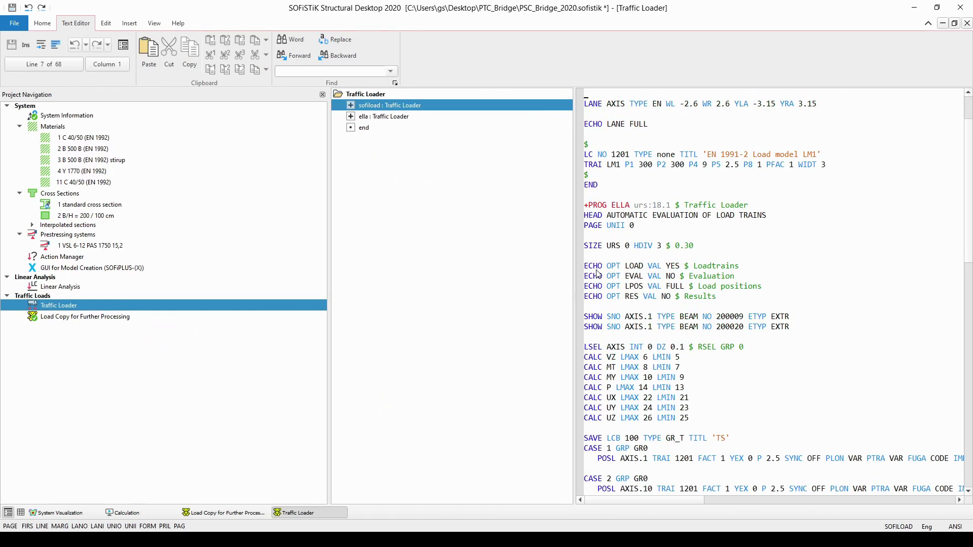
click(684, 296)
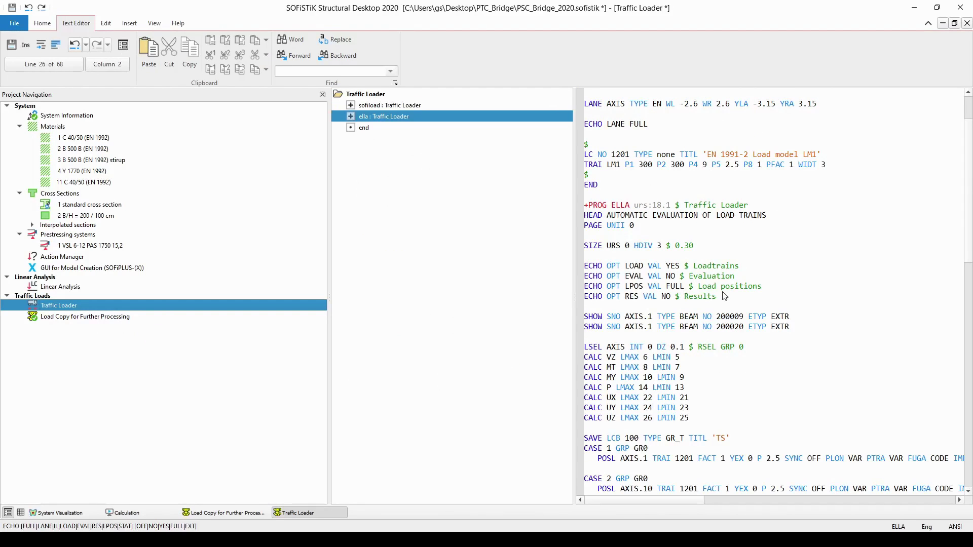